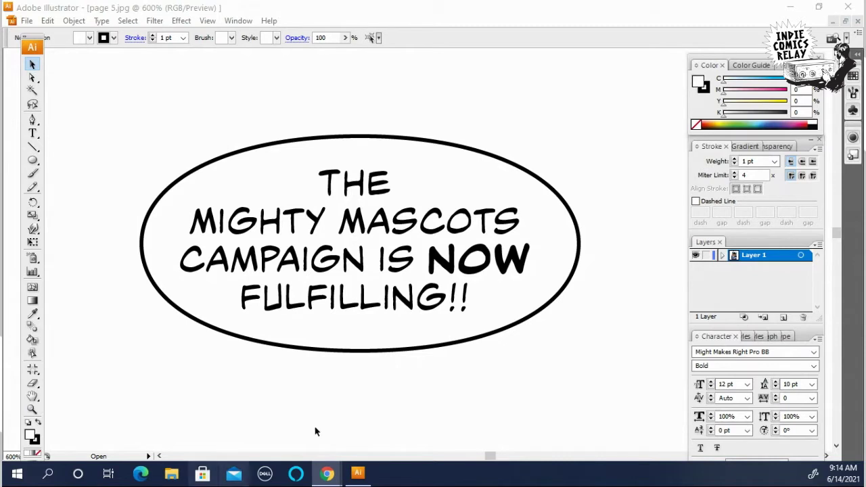
Look over the whole comic page, from the speech balloon above the artwork down to the bottom panels and back up
{"action": "left_click", "coordinate": [404, 383]}
{"action": "key", "text": "ctrl+space"}
{"action": "left_click", "coordinate": [399, 377], "text": "ctrl+alt"}
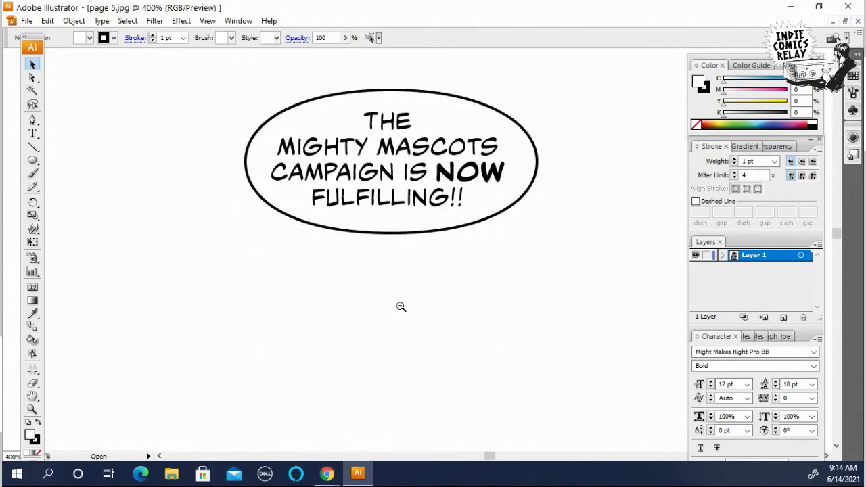
{"action": "left_click", "coordinate": [426, 296], "text": "ctrl+alt"}
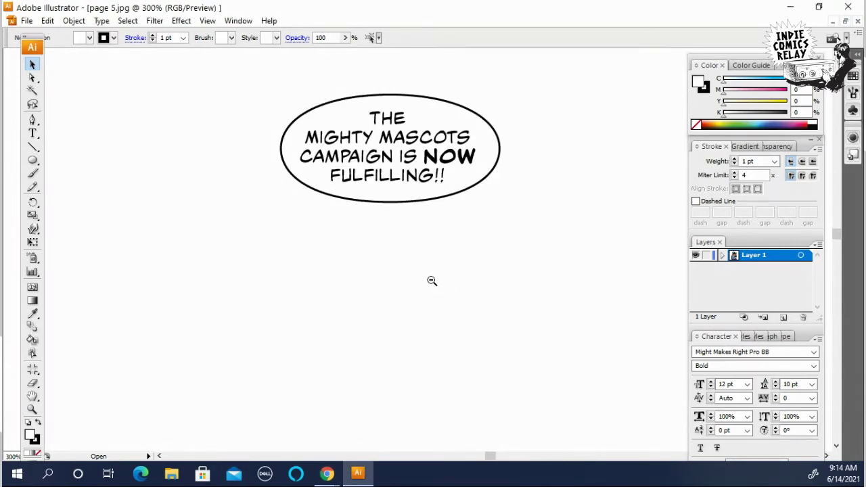
{"action": "left_click", "coordinate": [422, 292], "text": "ctrl+alt"}
{"action": "left_click", "coordinate": [421, 291], "text": "ctrl+alt"}
{"action": "left_click", "coordinate": [425, 293], "text": "ctrl+alt"}
{"action": "left_click", "coordinate": [426, 293], "text": "ctrl"}
{"action": "left_click_drag", "start_coordinate": [404, 324], "coordinate": [379, 286]}
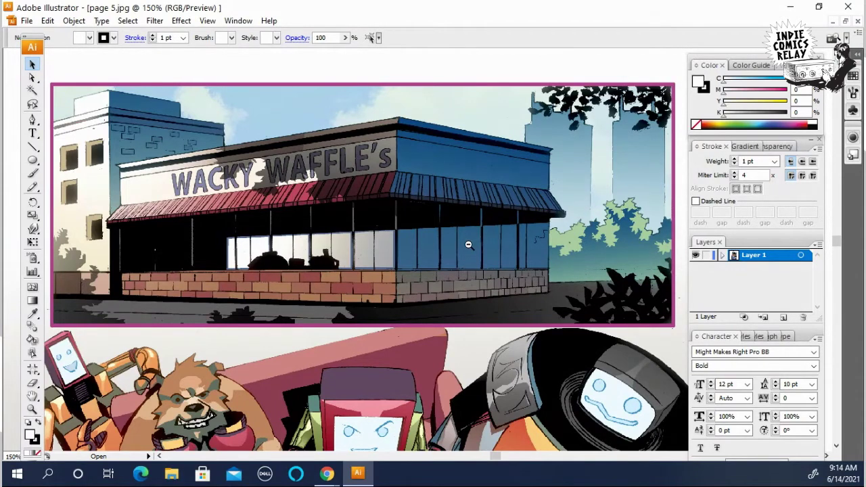
{"action": "key", "text": "ctrl+minus"}
{"action": "scroll", "coordinate": [467, 257], "scroll_direction": "down", "scroll_amount": 2}
{"action": "scroll", "coordinate": [467, 259], "scroll_direction": "down", "scroll_amount": 5}
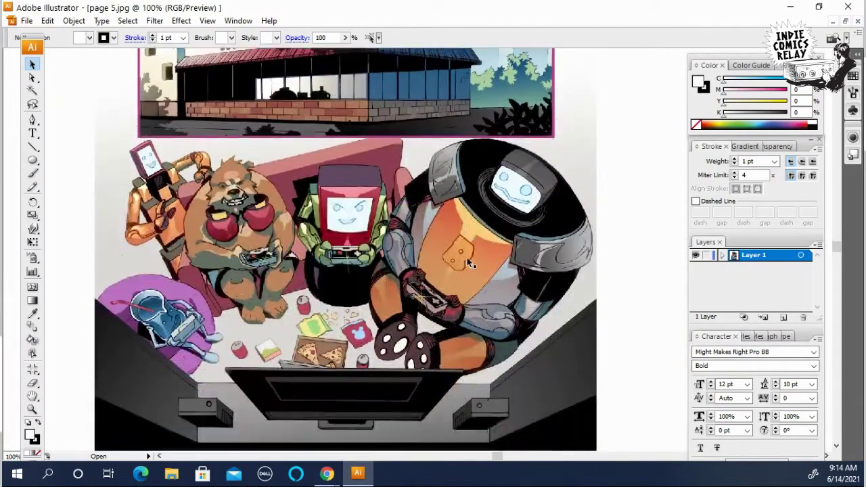
{"action": "scroll", "coordinate": [467, 257], "scroll_direction": "down", "scroll_amount": 8}
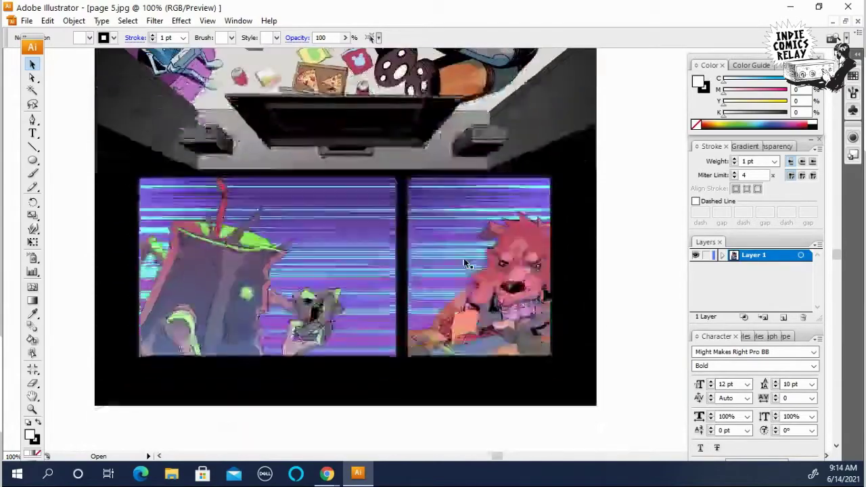
{"action": "scroll", "coordinate": [464, 263], "scroll_direction": "up", "scroll_amount": 5}
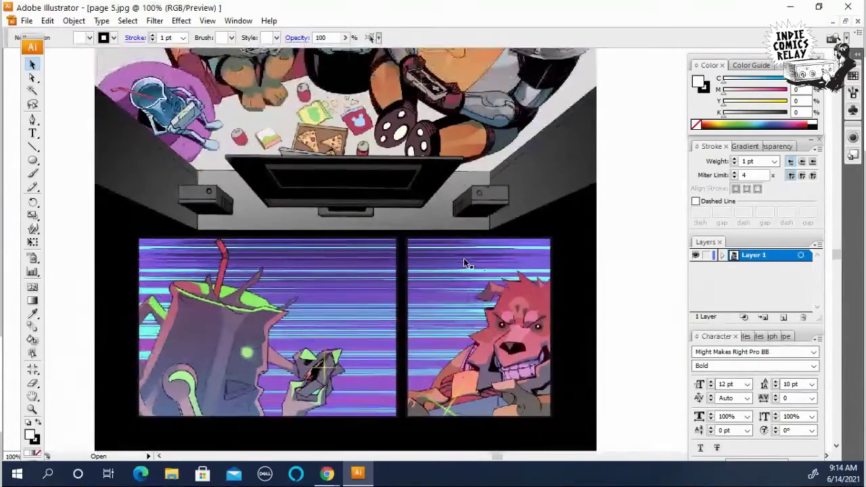
{"action": "scroll", "coordinate": [466, 263], "scroll_direction": "up", "scroll_amount": 10}
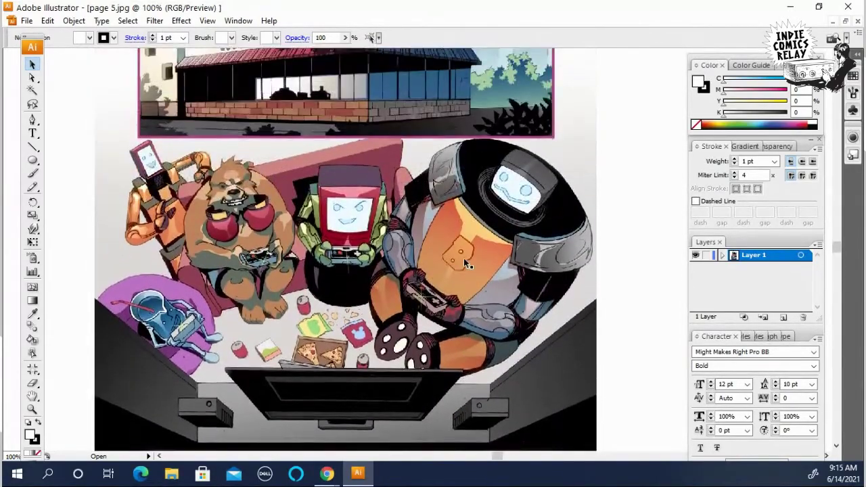
{"action": "scroll", "coordinate": [465, 263], "scroll_direction": "up", "scroll_amount": 3}
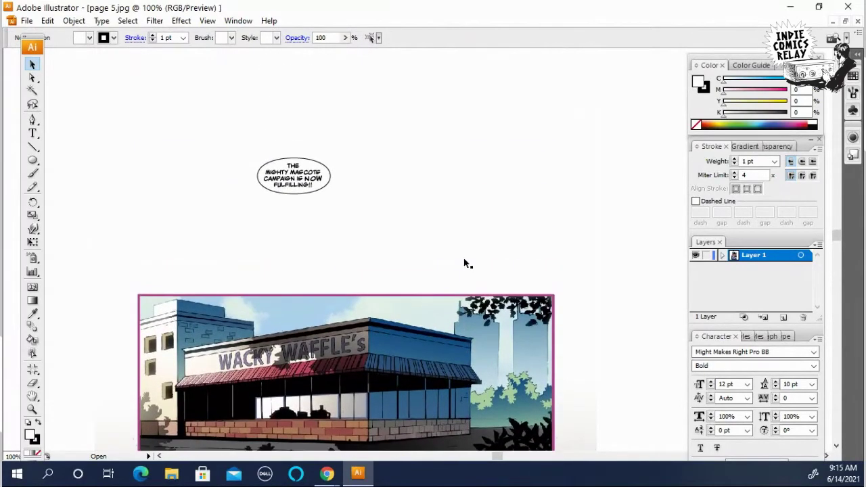
{"action": "left_click", "coordinate": [354, 273]}
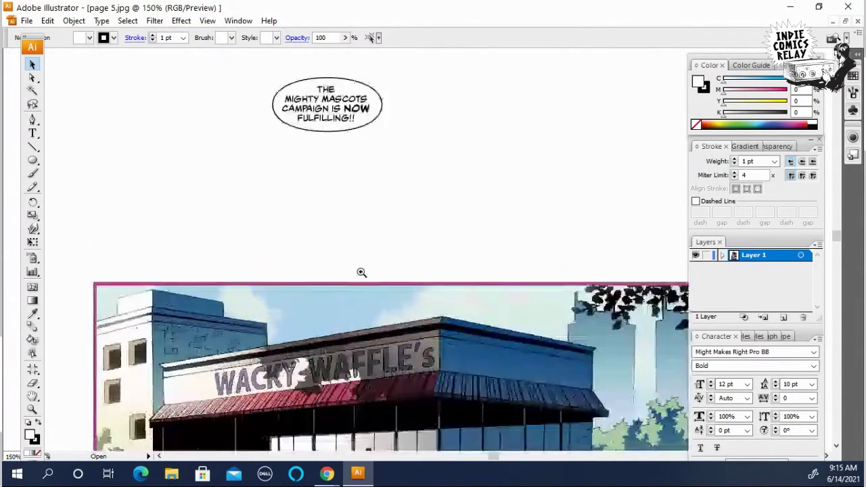
{"action": "left_click_drag", "start_coordinate": [437, 269], "coordinate": [412, 263]}
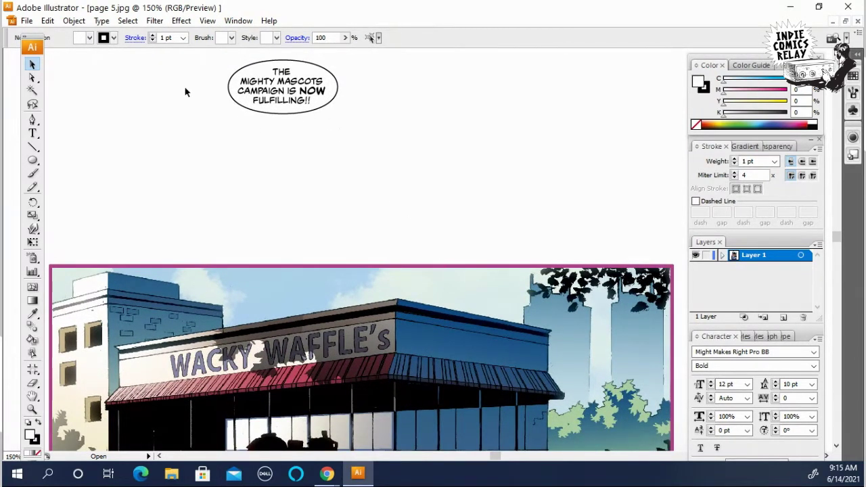
{"action": "left_click_drag", "start_coordinate": [201, 80], "coordinate": [371, 132]}
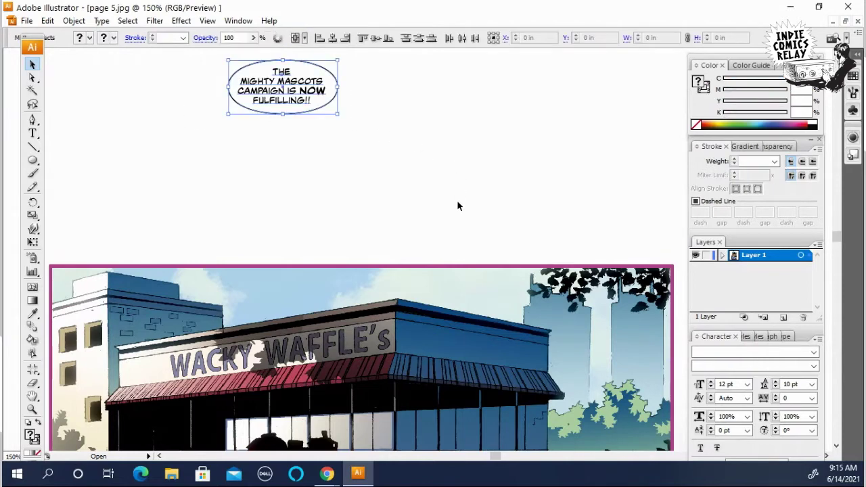
{"action": "left_click_drag", "start_coordinate": [281, 86], "coordinate": [350, 114]}
{"action": "left_click", "coordinate": [411, 226], "text": "ctrl"}
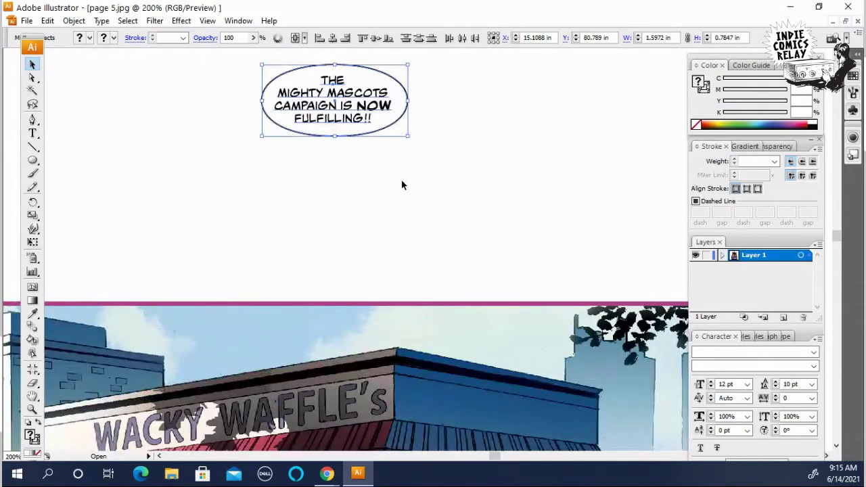
{"action": "left_click", "coordinate": [398, 237]}
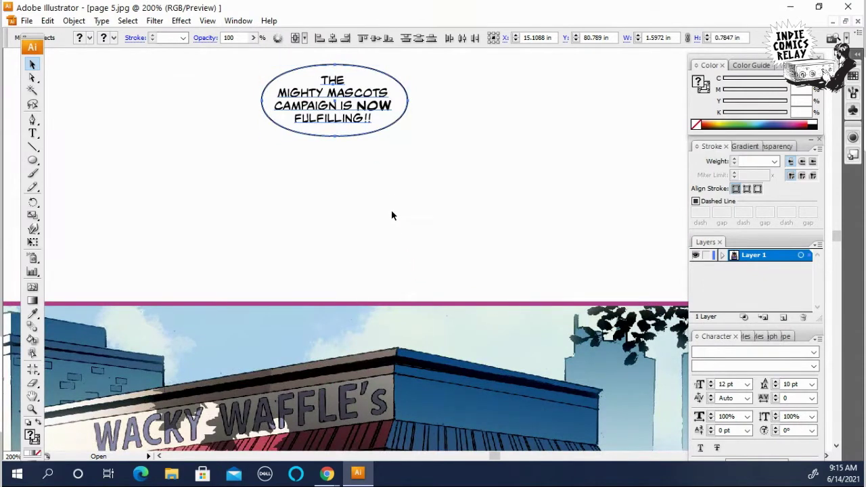
{"action": "left_click", "coordinate": [388, 180]}
{"action": "left_click", "coordinate": [382, 115]}
{"action": "left_click", "coordinate": [359, 184]}
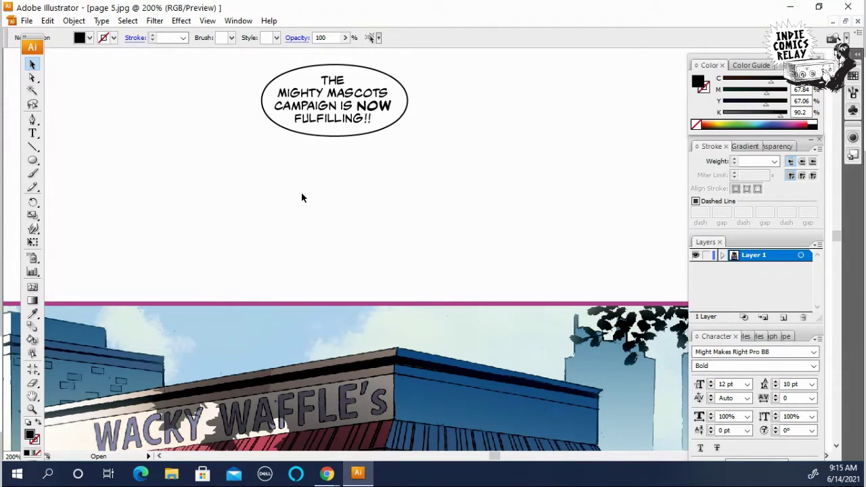
Move the speech balloon together with its text onto the restaurant panel, over the blue side wall's roofline
{"action": "scroll", "coordinate": [305, 196], "scroll_direction": "down", "scroll_amount": 1}
{"action": "left_click_drag", "start_coordinate": [232, 70], "coordinate": [442, 169]}
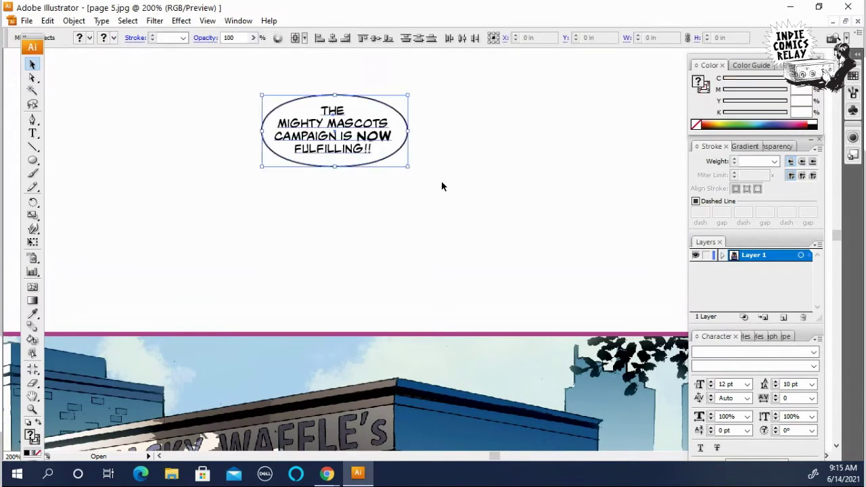
{"action": "scroll", "coordinate": [439, 183], "scroll_direction": "down", "scroll_amount": 2}
{"action": "scroll", "coordinate": [369, 68], "scroll_direction": "up", "scroll_amount": 1}
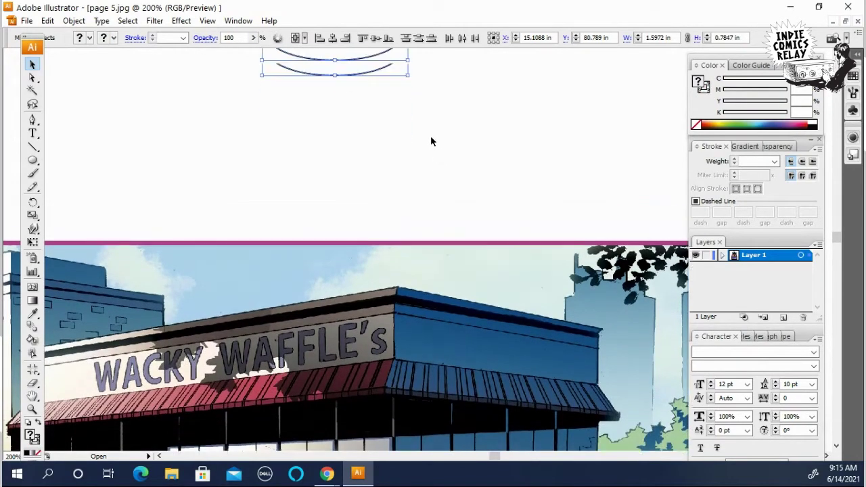
{"action": "left_click_drag", "start_coordinate": [369, 68], "coordinate": [243, 302]}
{"action": "scroll", "coordinate": [245, 304], "scroll_direction": "down", "scroll_amount": 5}
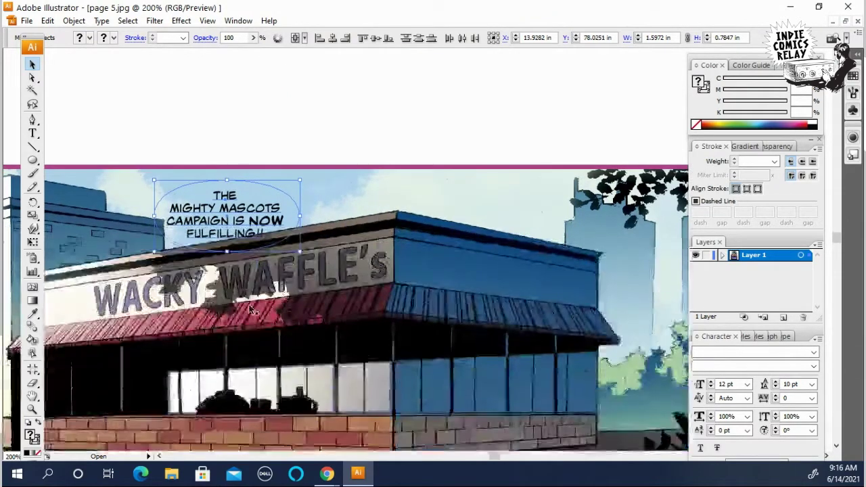
{"action": "scroll", "coordinate": [269, 291], "scroll_direction": "up", "scroll_amount": 2}
{"action": "left_click_drag", "start_coordinate": [252, 190], "coordinate": [509, 199]}
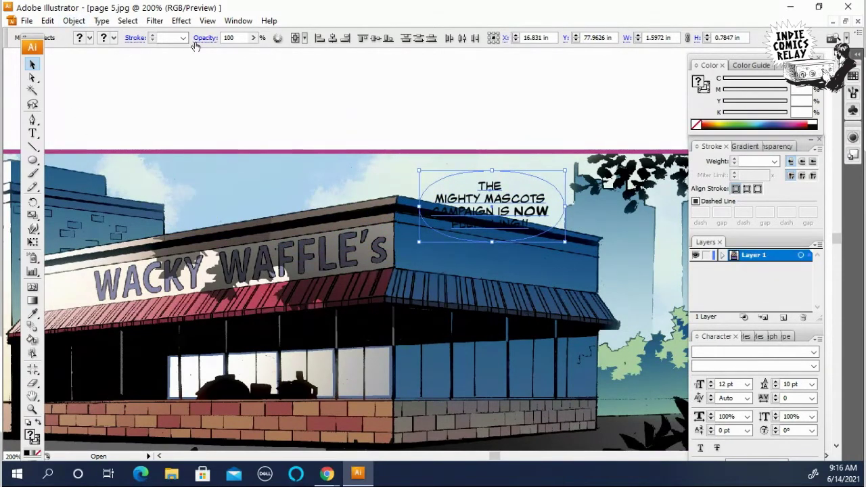
Bring the speech balloon and its text to the front of the page artwork and deselect them
{"action": "left_click", "coordinate": [74, 20]}
{"action": "mouse_move", "coordinate": [166, 51]}
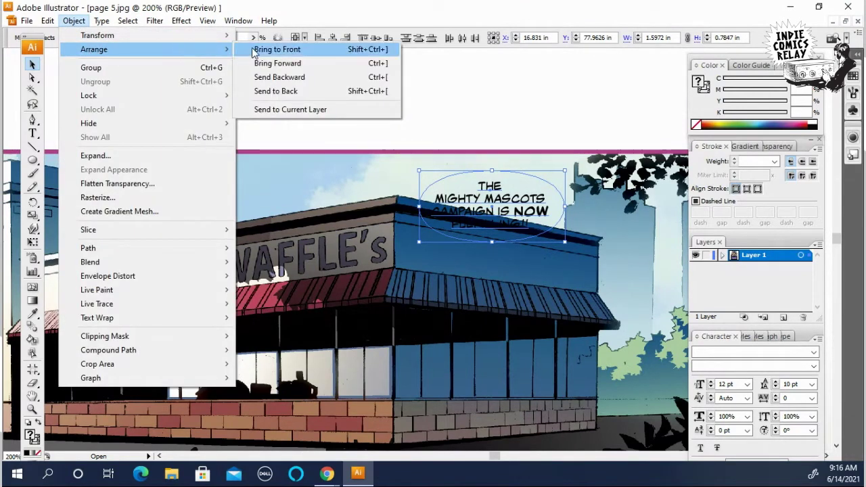
{"action": "left_click", "coordinate": [254, 53]}
{"action": "left_click", "coordinate": [512, 420]}
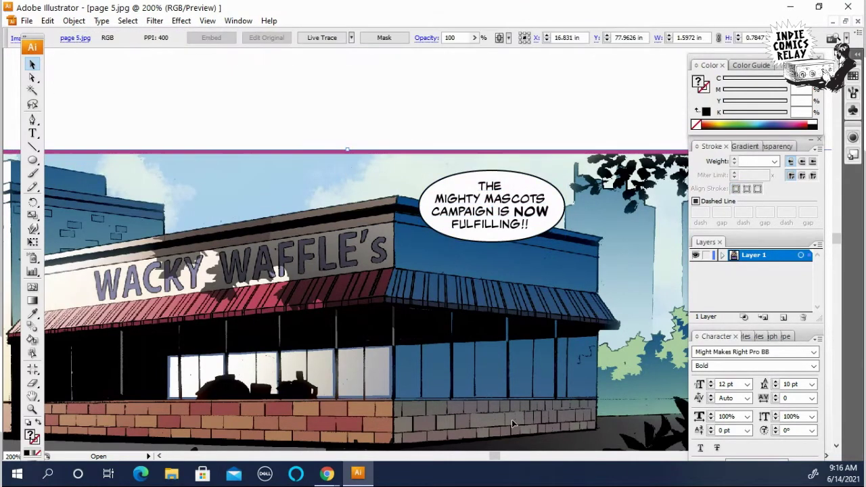
Move the balloon and its text down to the building's corner, overlapping the awning above the windows
{"action": "key", "text": "ctrl+minus"}
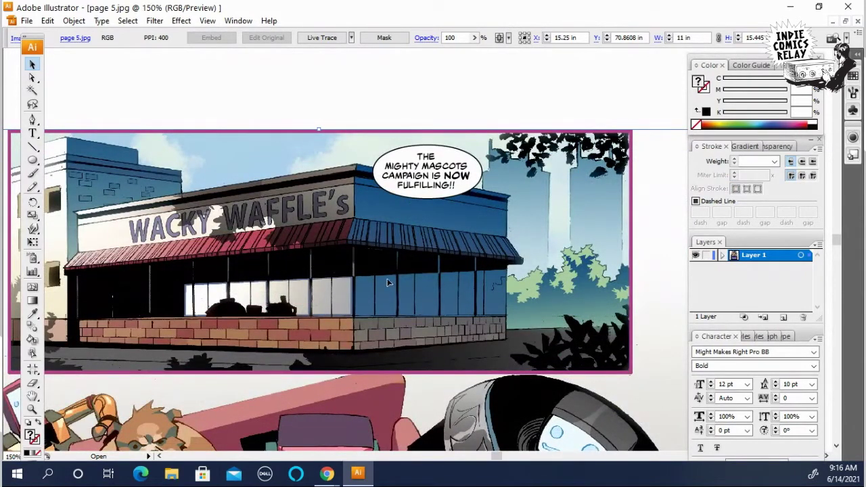
{"action": "key", "text": "ctrl+plus"}
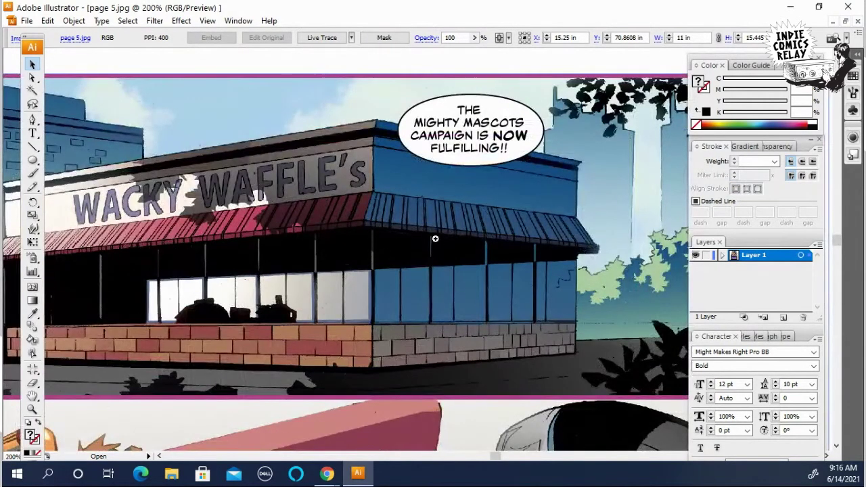
{"action": "key", "text": "ctrl+plus"}
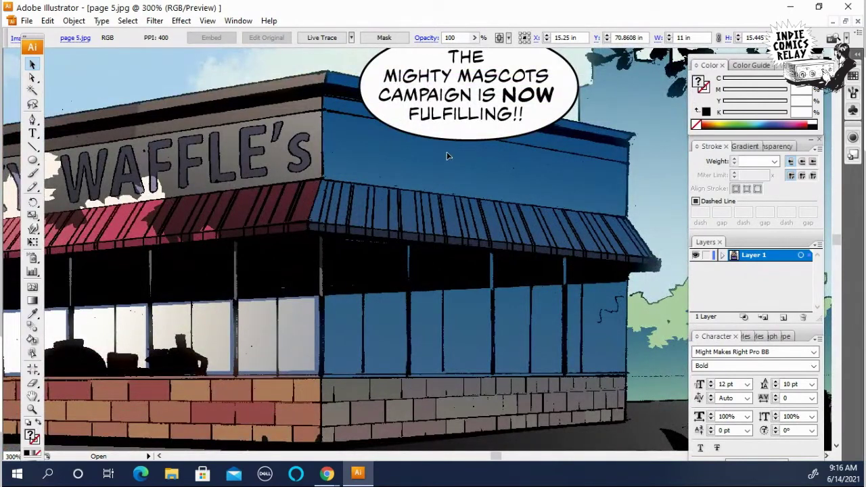
{"action": "scroll", "coordinate": [453, 206], "scroll_direction": "up", "scroll_amount": 2}
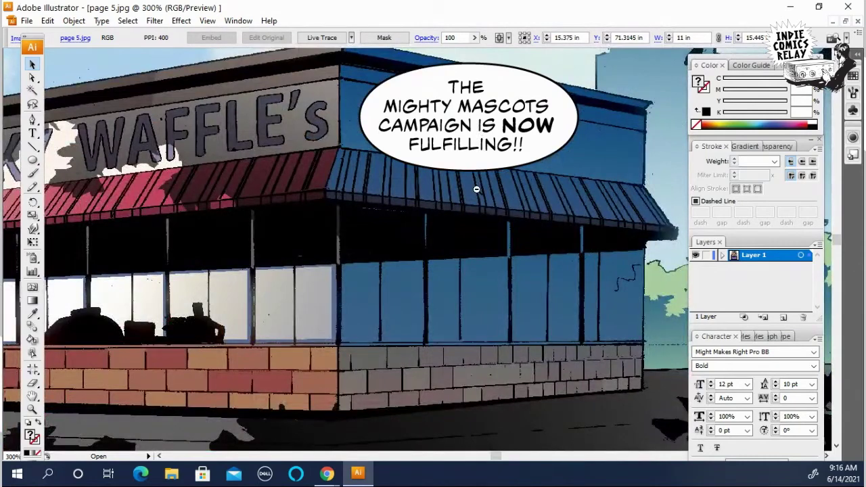
{"action": "key", "text": "ctrl+minus"}
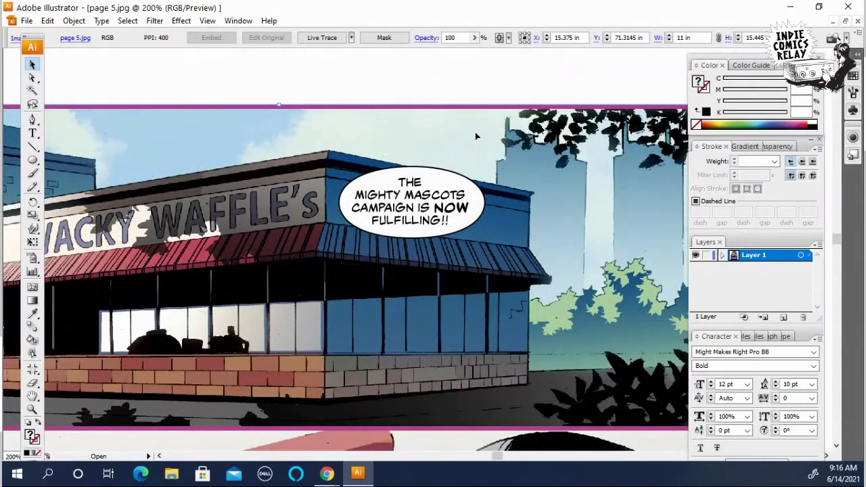
{"action": "key", "text": "ctrl+shift+a"}
{"action": "left_click_drag", "start_coordinate": [445, 217], "coordinate": [364, 289]}
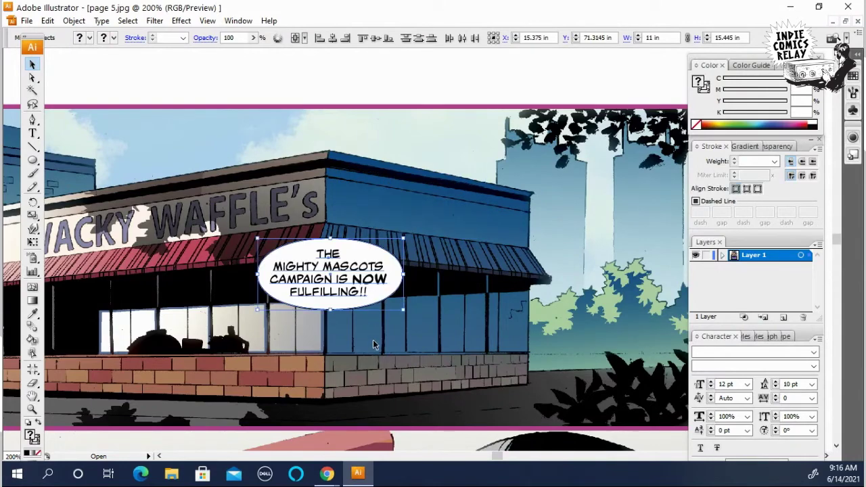
{"action": "key", "text": "ctrl+shift+a"}
Shift the balloon and its text slightly toward the lit windows under the awning
{"action": "key", "text": "z"}
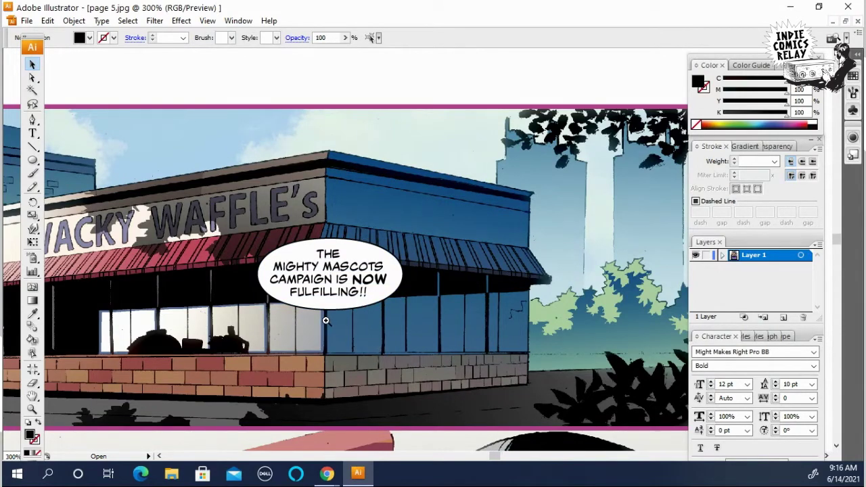
{"action": "left_click", "coordinate": [322, 317]}
{"action": "left_click", "coordinate": [345, 217]}
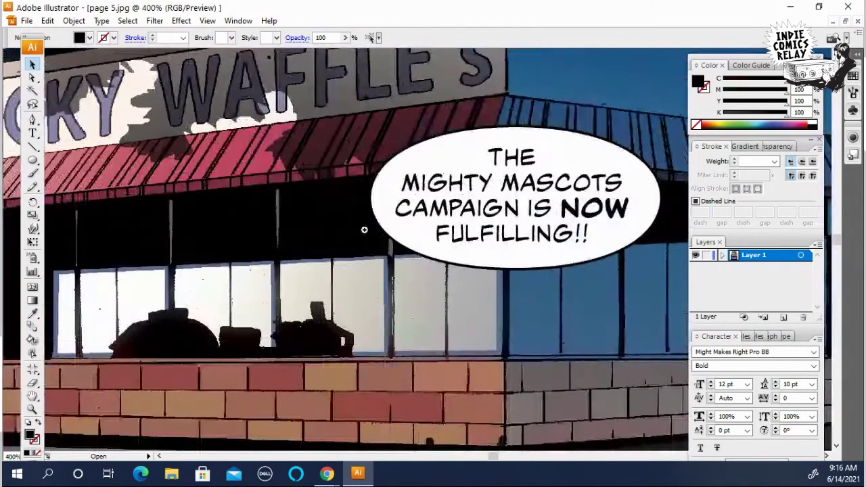
{"action": "left_click", "coordinate": [364, 225], "text": "ctrl"}
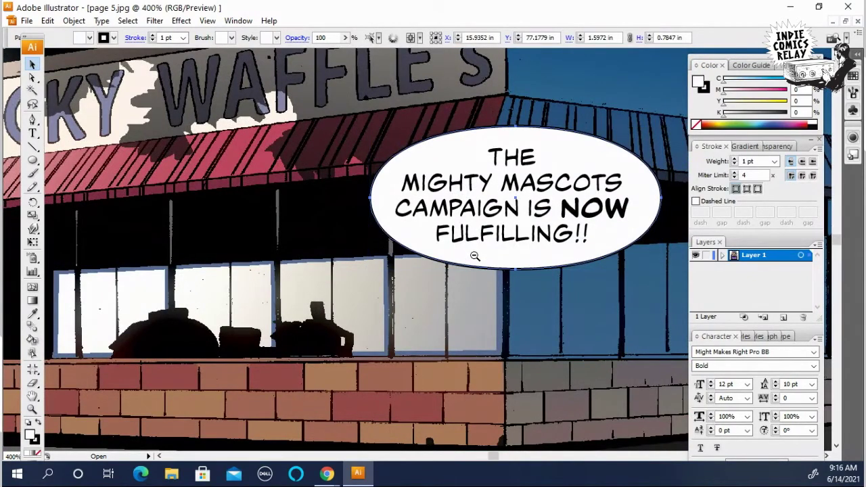
{"action": "key", "text": "ctrl+minus"}
{"action": "left_click", "coordinate": [459, 221], "text": "ctrl"}
{"action": "left_click", "coordinate": [498, 172]}
{"action": "left_click_drag", "start_coordinate": [499, 172], "coordinate": [460, 162]}
{"action": "left_click", "coordinate": [417, 283]}
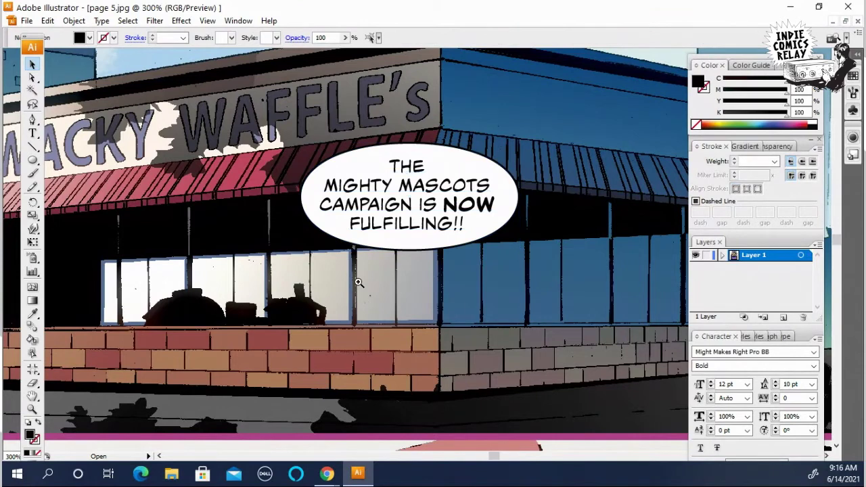
Cut the balloon's ellipse outline with the Scissors tool at two nearby points on its lower-left edge, above the lit windows
{"action": "key", "text": "ctrl+plus"}
{"action": "left_click", "coordinate": [445, 199]}
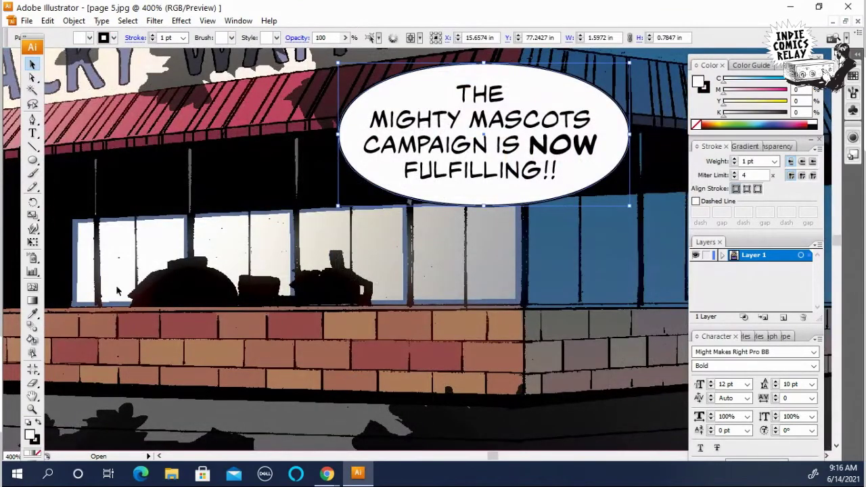
{"action": "left_click", "coordinate": [32, 385]}
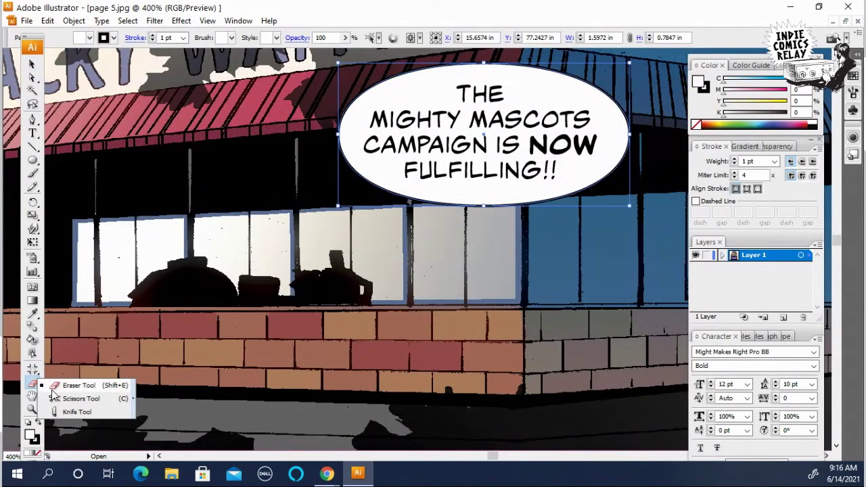
{"action": "left_click", "coordinate": [74, 399]}
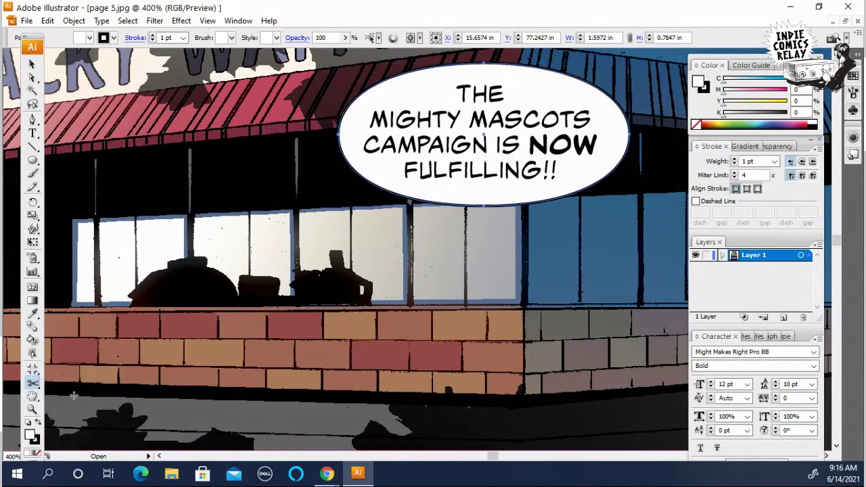
{"action": "left_click", "coordinate": [431, 202]}
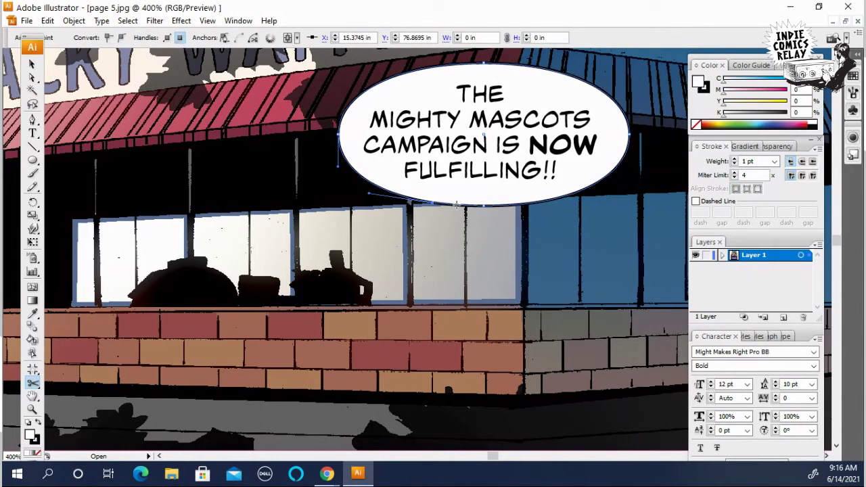
{"action": "left_click", "coordinate": [457, 203]}
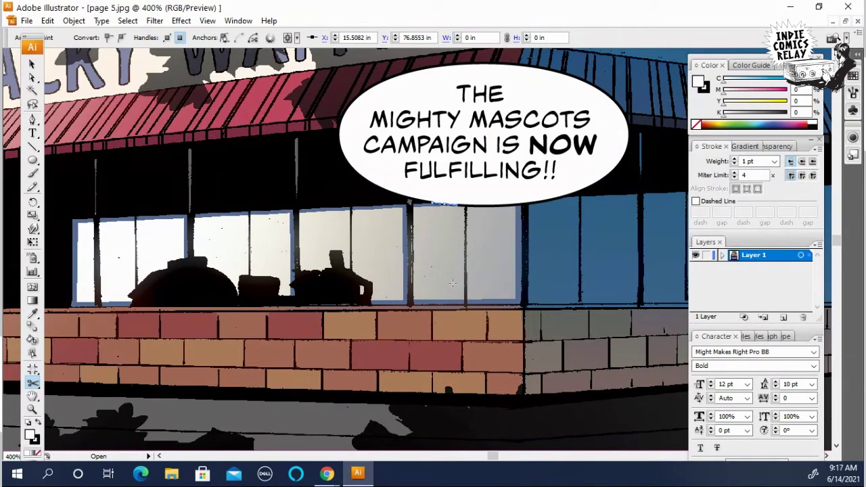
Delete the cut outline segment and draw the tail's left edge with the Pen tool, curving from the gap down toward the silhouetted diner
{"action": "key", "text": "Delete"}
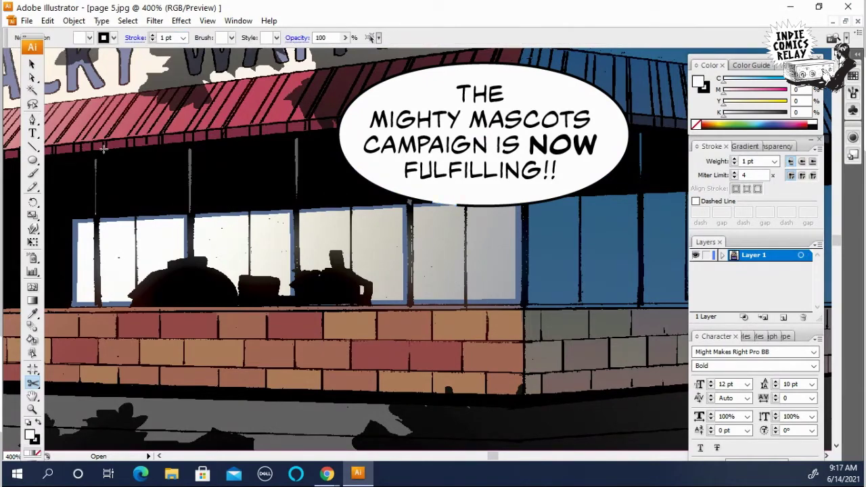
{"action": "left_click", "coordinate": [31, 120]}
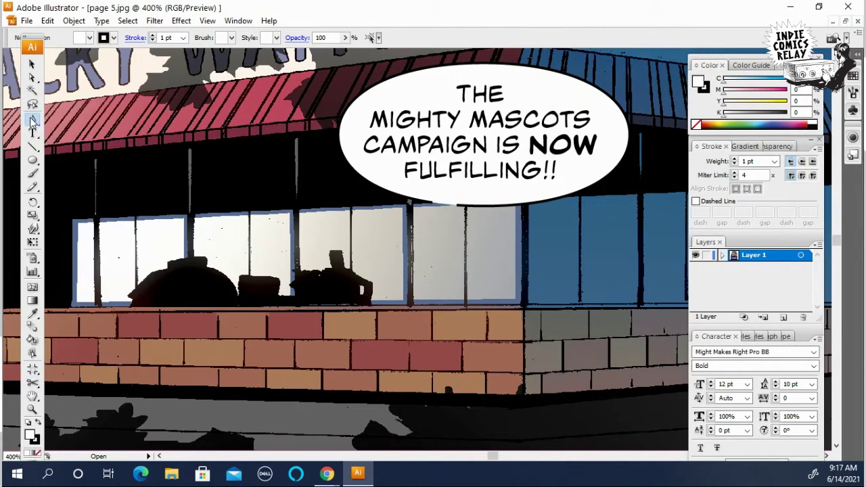
{"action": "left_click", "coordinate": [432, 205], "text": "ctrl"}
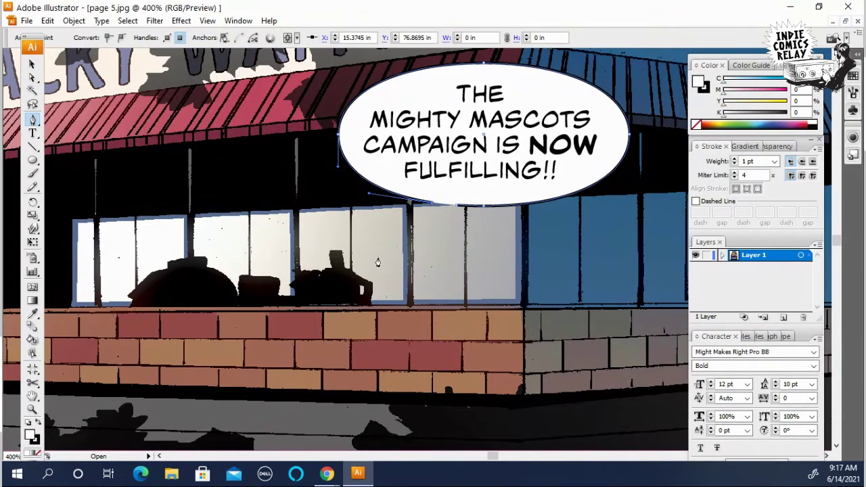
{"action": "left_click_drag", "start_coordinate": [378, 262], "coordinate": [332, 282]}
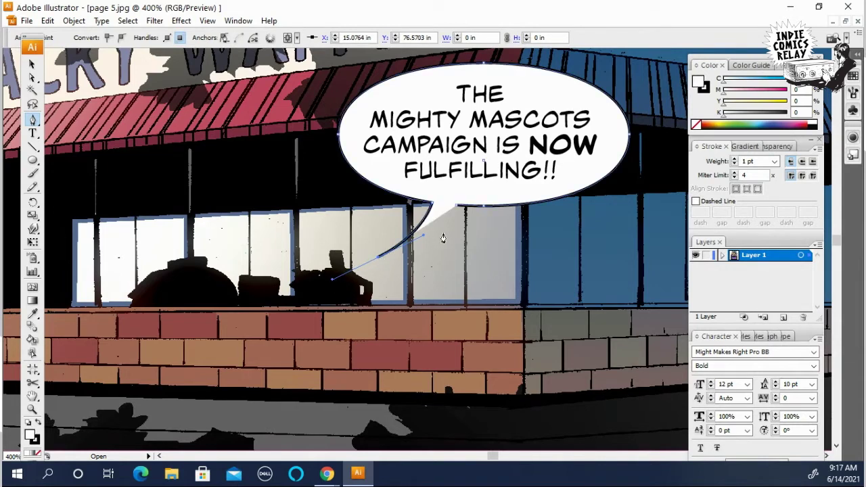
{"action": "left_click", "coordinate": [378, 262]}
Draw a straight-sided starburst with five spikes at the tail's end, beside the silhouetted diner's head
{"action": "left_click", "coordinate": [393, 262], "text": "ctrl"}
{"action": "left_click", "coordinate": [397, 258], "text": "ctrl"}
{"action": "left_click", "coordinate": [430, 266], "text": "ctrl"}
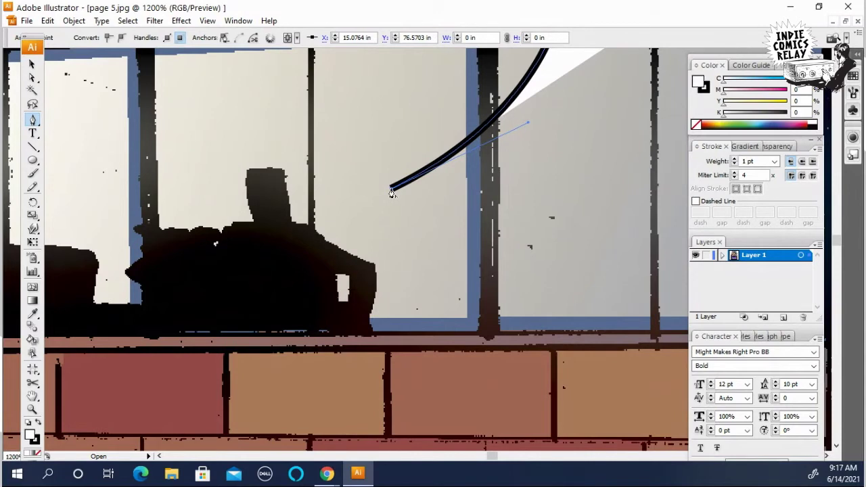
{"action": "left_click", "coordinate": [385, 151]}
{"action": "left_click_drag", "start_coordinate": [361, 188], "coordinate": [327, 191]}
{"action": "left_click", "coordinate": [326, 190]}
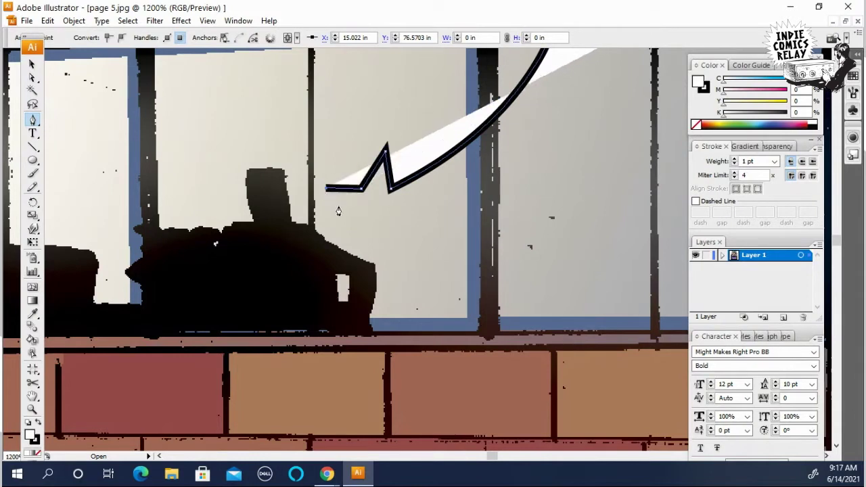
{"action": "left_click", "coordinate": [356, 216]}
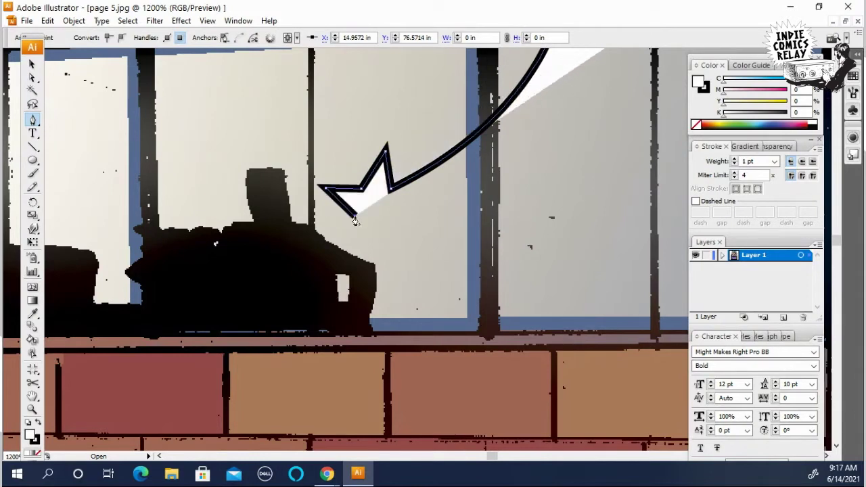
{"action": "left_click", "coordinate": [330, 244]}
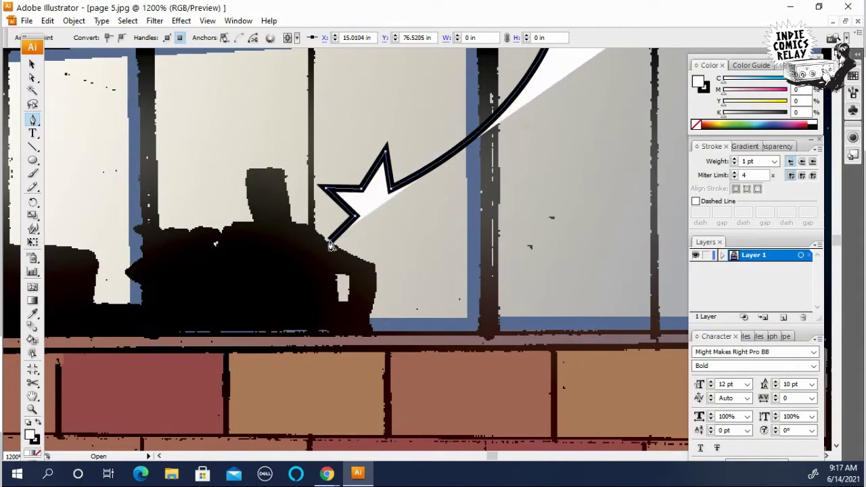
{"action": "left_click", "coordinate": [375, 236]}
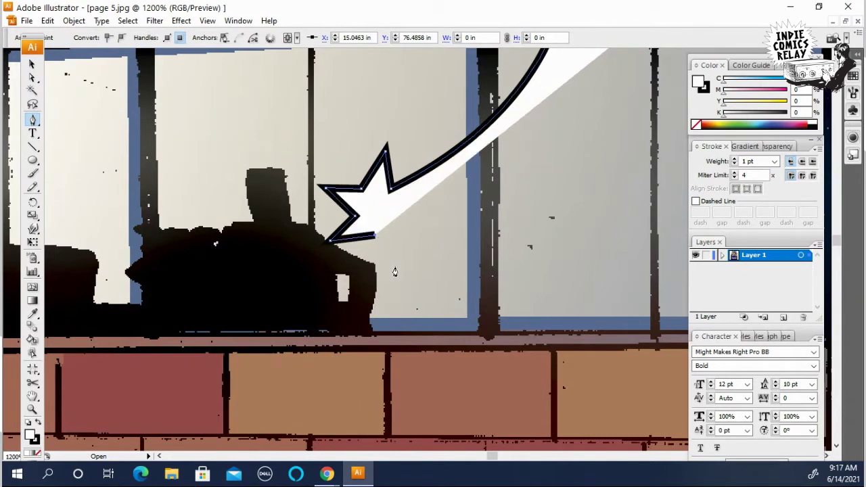
{"action": "left_click", "coordinate": [395, 266]}
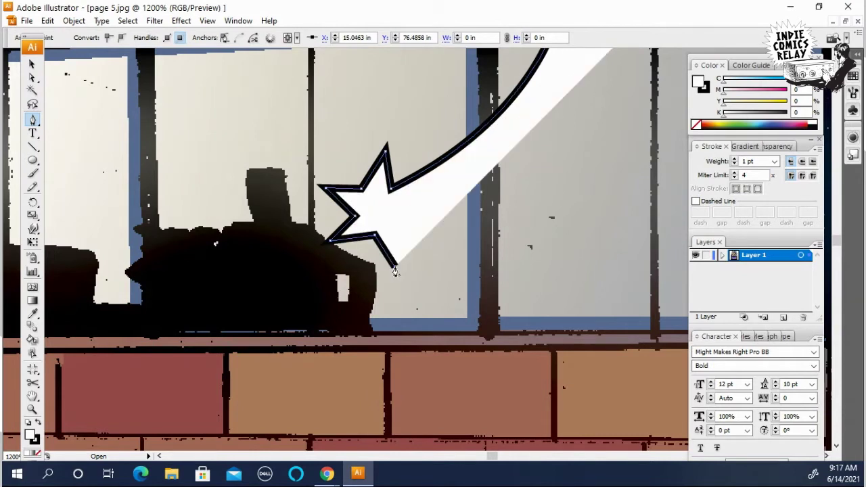
{"action": "left_click", "coordinate": [402, 230]}
{"action": "left_click", "coordinate": [434, 233]}
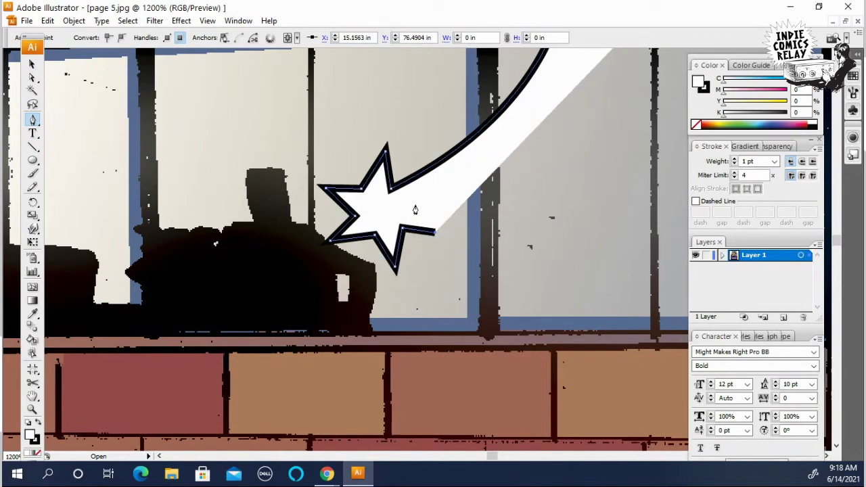
{"action": "left_click", "coordinate": [419, 204]}
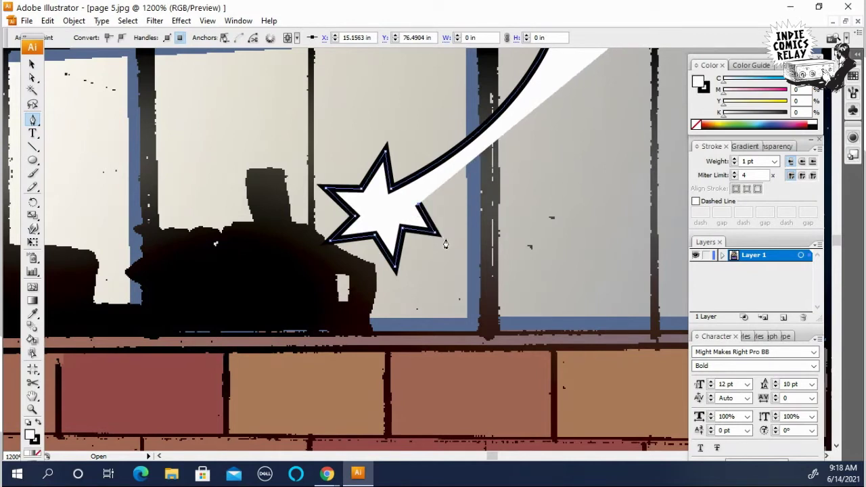
Draw the tail's other edge as a curve from the starburst back up to the balloon and close the outline
{"action": "left_click", "coordinate": [437, 204], "text": "ctrl+alt"}
{"action": "left_click_drag", "start_coordinate": [465, 214], "coordinate": [429, 268]}
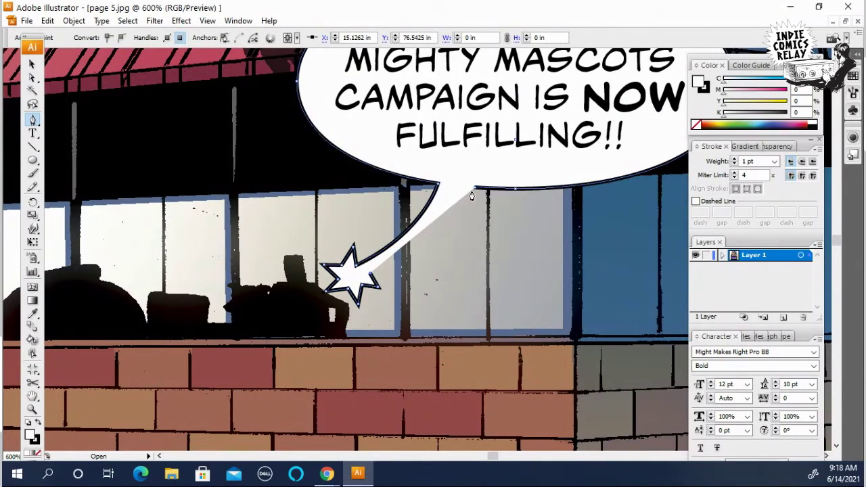
{"action": "left_click_drag", "start_coordinate": [473, 195], "coordinate": [516, 140]}
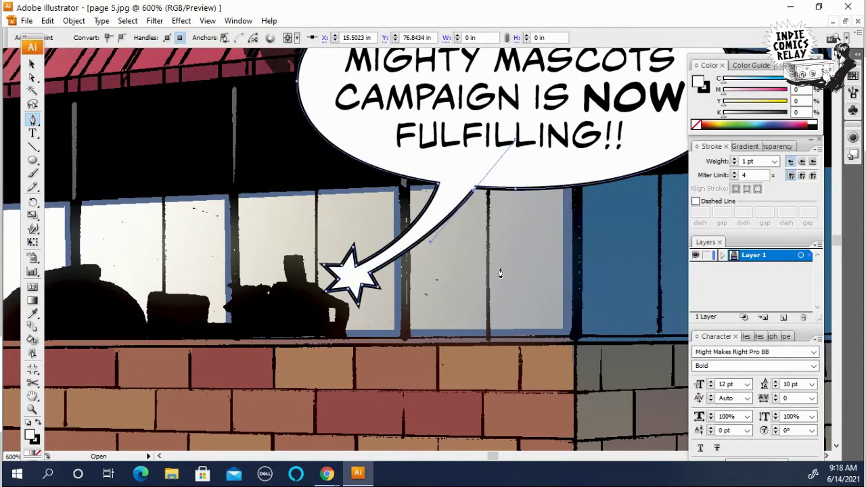
{"action": "left_click", "coordinate": [473, 193]}
{"action": "left_click", "coordinate": [475, 190]}
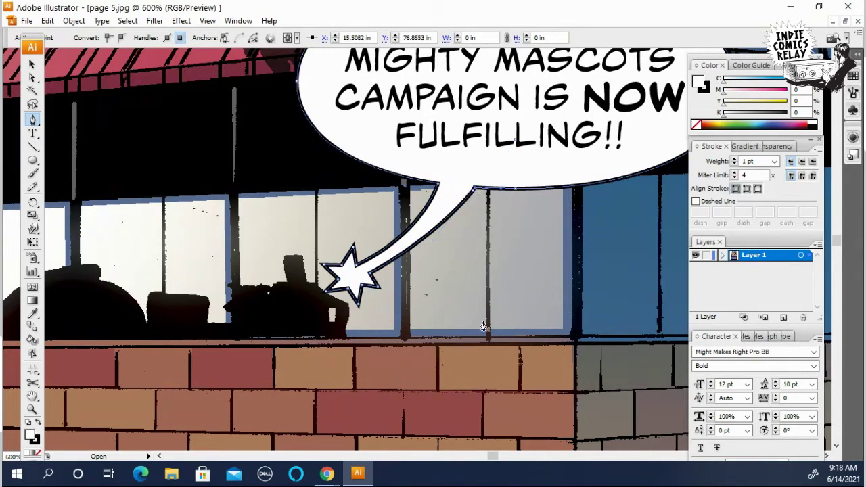
Nudge the anchor point where the tail's right edge meets the balloon to smooth the corner, and deselect the outline
{"action": "left_click", "coordinate": [38, 78]}
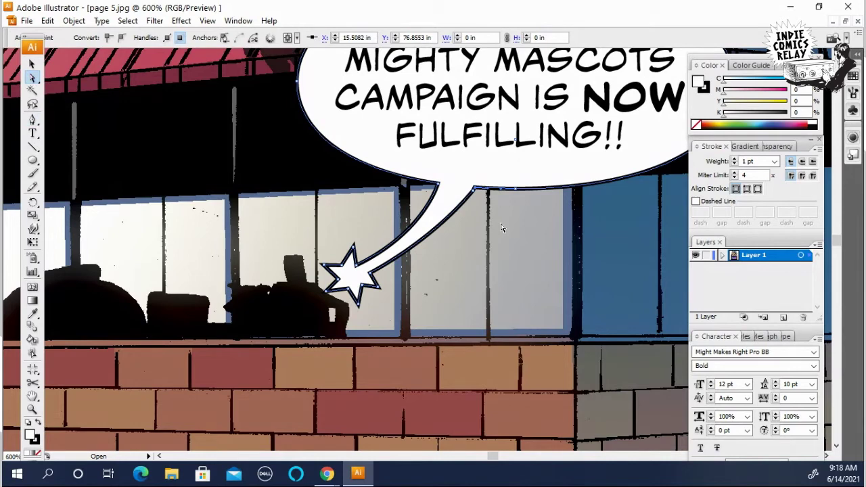
{"action": "key", "text": "ctrl+shift+a"}
{"action": "left_click", "coordinate": [467, 210]}
{"action": "left_click_drag", "start_coordinate": [468, 214], "coordinate": [431, 244]}
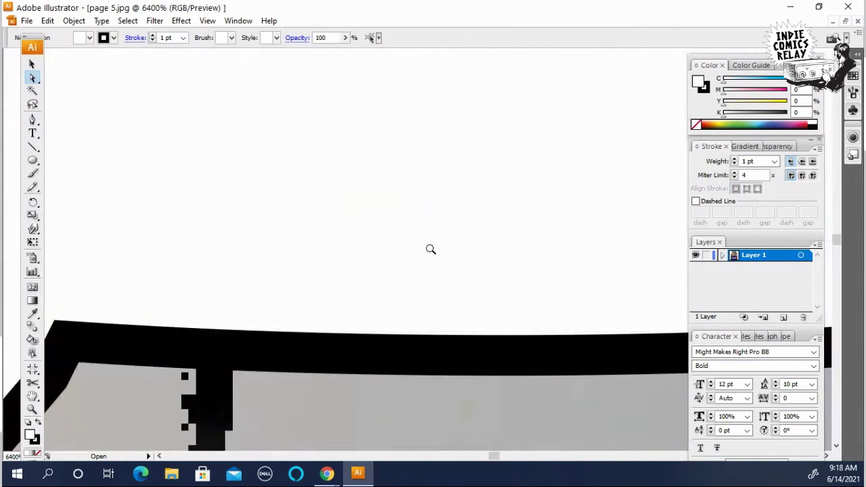
{"action": "left_click", "coordinate": [255, 359], "text": "alt"}
{"action": "left_click_drag", "start_coordinate": [315, 291], "coordinate": [388, 248]}
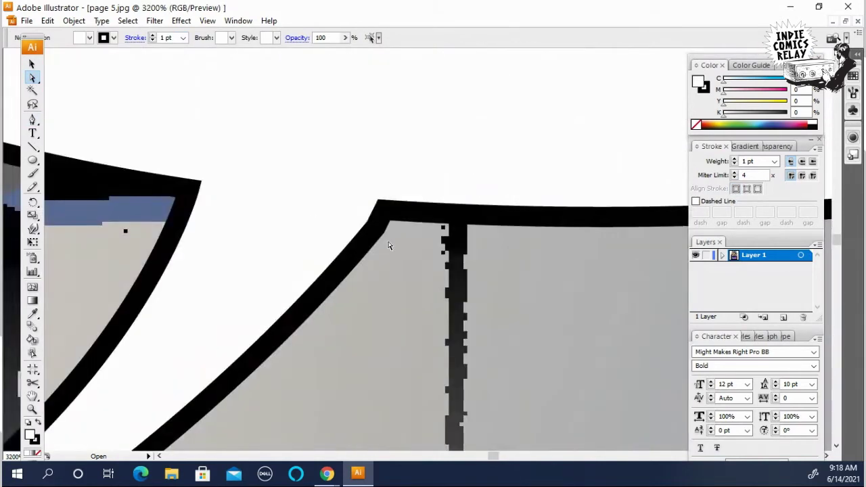
{"action": "left_click", "coordinate": [379, 234]}
{"action": "left_click", "coordinate": [396, 258]}
{"action": "mouse_move", "coordinate": [377, 229]}
{"action": "left_mouse_down"}
{"action": "mouse_move", "coordinate": [377, 211]}
{"action": "mouse_move", "coordinate": [373, 223]}
{"action": "left_mouse_up"}
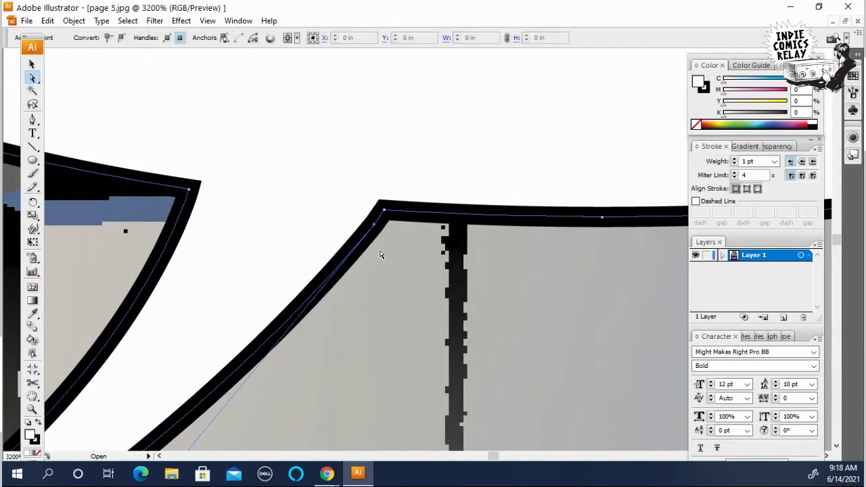
{"action": "left_click", "coordinate": [383, 252]}
Give the whole balloon and tail outline a stroke with round caps and round joins
{"action": "left_click", "coordinate": [383, 257], "text": "ctrl+alt"}
{"action": "left_click", "coordinate": [383, 258], "text": "ctrl+alt"}
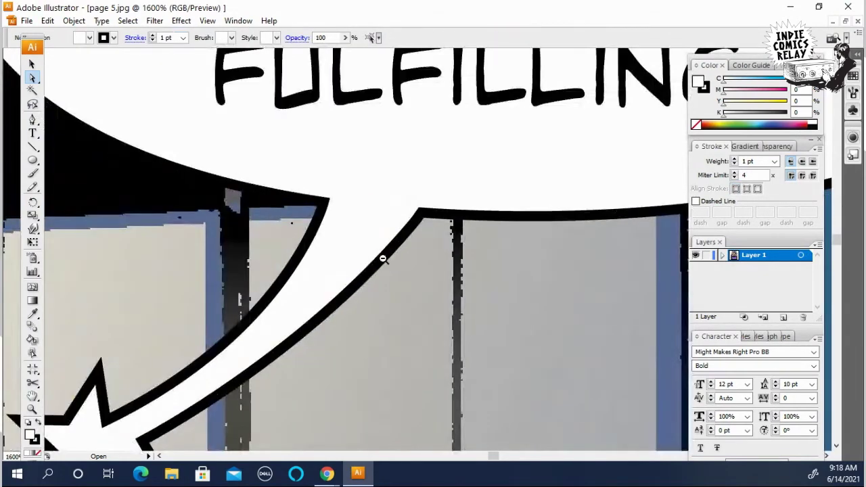
{"action": "left_click", "coordinate": [383, 259], "text": "ctrl+alt"}
{"action": "left_click", "coordinate": [383, 259], "text": "ctrl+alt"}
{"action": "left_click", "coordinate": [291, 366], "text": "ctrl"}
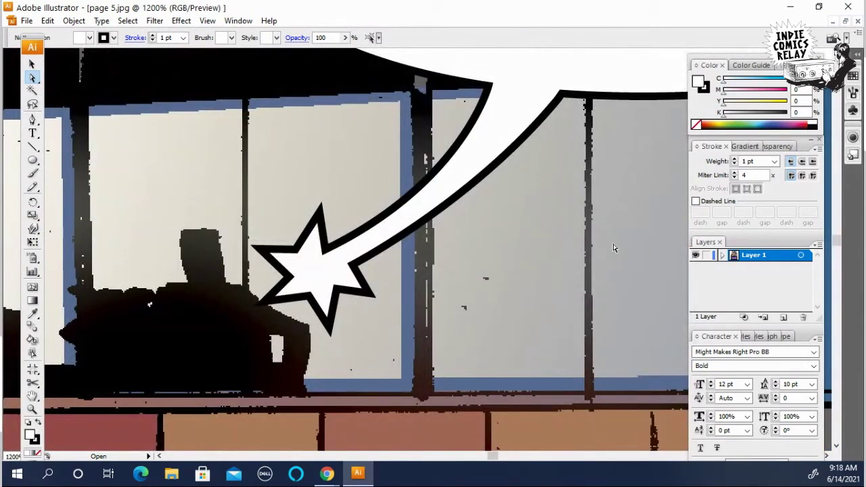
{"action": "left_click", "coordinate": [803, 163]}
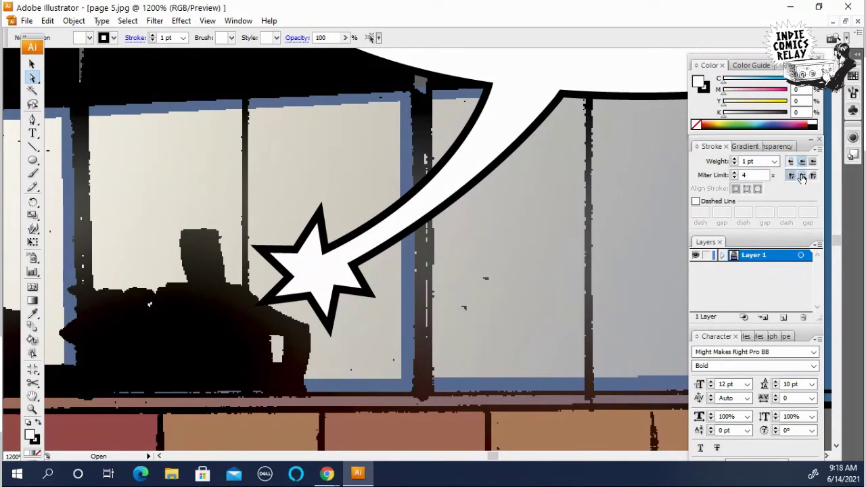
{"action": "left_click", "coordinate": [802, 176]}
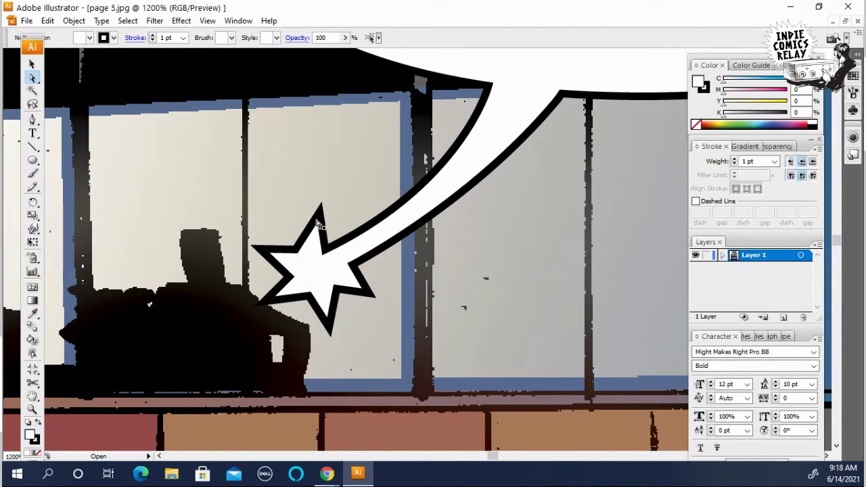
{"action": "left_click", "coordinate": [333, 283]}
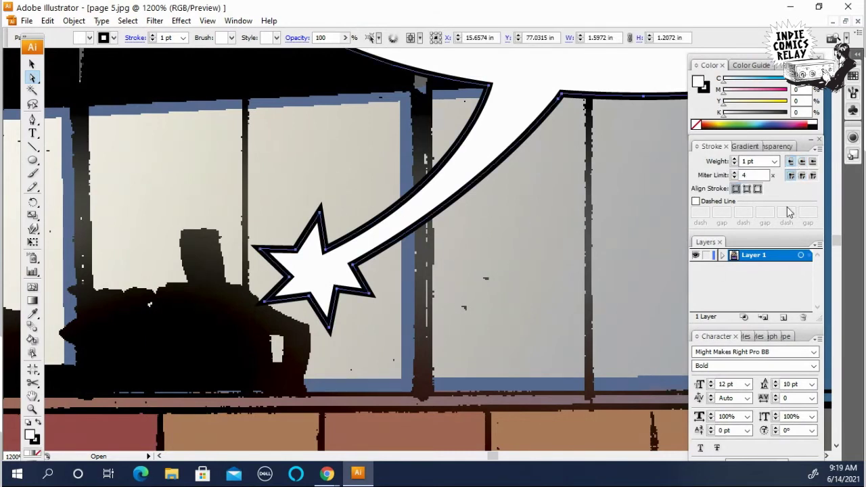
{"action": "left_click", "coordinate": [802, 163]}
{"action": "left_click", "coordinate": [802, 177]}
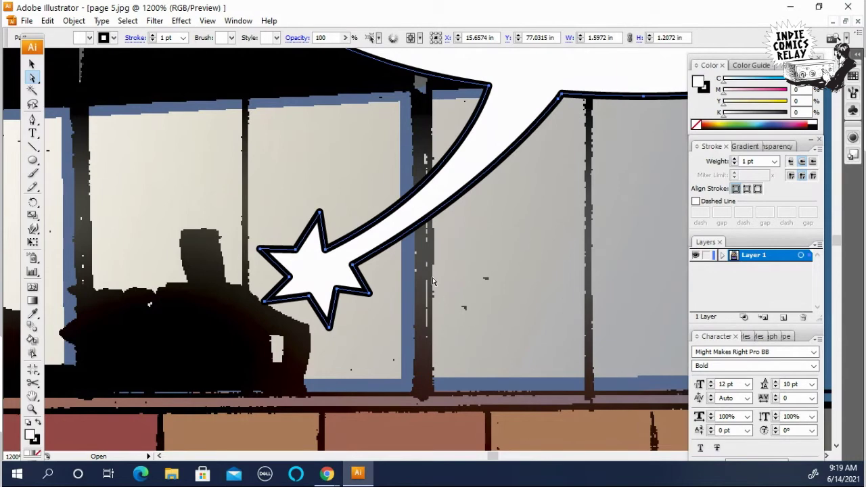
{"action": "left_click", "coordinate": [453, 325]}
Extend the starburst's lower-left spike toward the silhouette, and reposition the inner corners at the tail's right edge and between the lower spikes
{"action": "left_click", "coordinate": [401, 274], "text": "alt"}
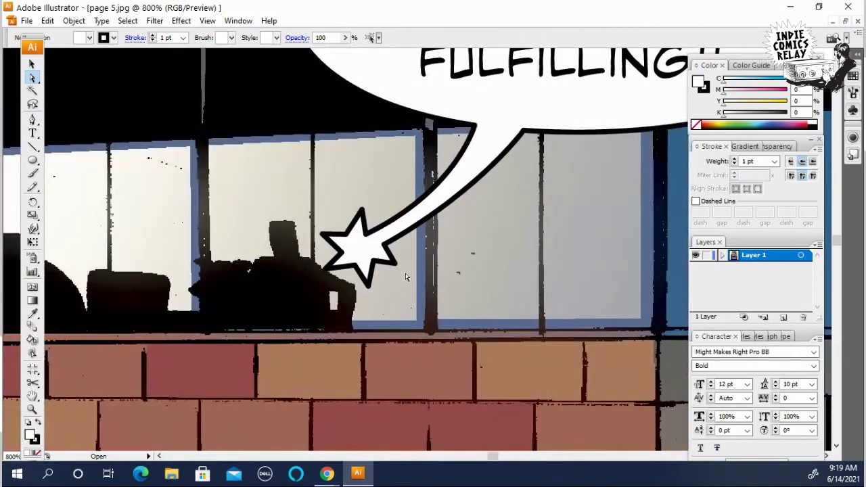
{"action": "left_click", "coordinate": [399, 258]}
{"action": "left_click", "coordinate": [388, 261], "text": "alt"}
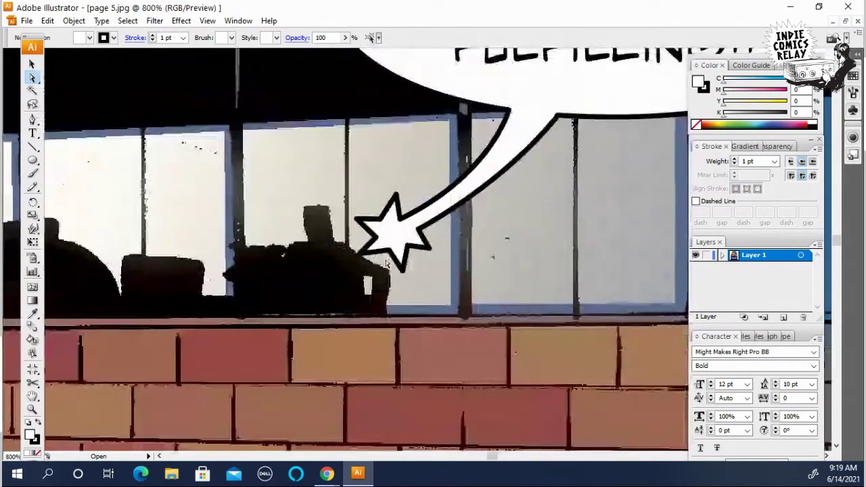
{"action": "left_click", "coordinate": [391, 265]}
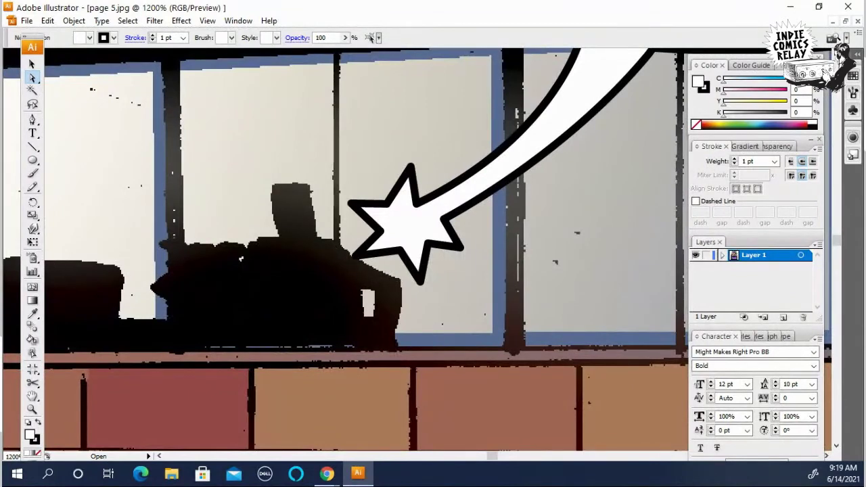
{"action": "left_click", "coordinate": [32, 80]}
{"action": "left_click", "coordinate": [354, 271]}
{"action": "left_click", "coordinate": [461, 248]}
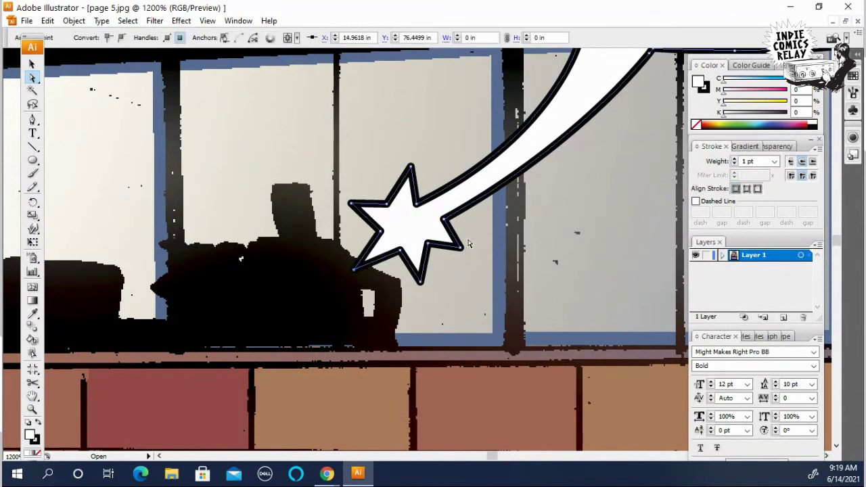
{"action": "mouse_move", "coordinate": [437, 222]}
{"action": "left_mouse_down"}
{"action": "mouse_move", "coordinate": [423, 225]}
{"action": "mouse_move", "coordinate": [433, 229]}
{"action": "left_mouse_up"}
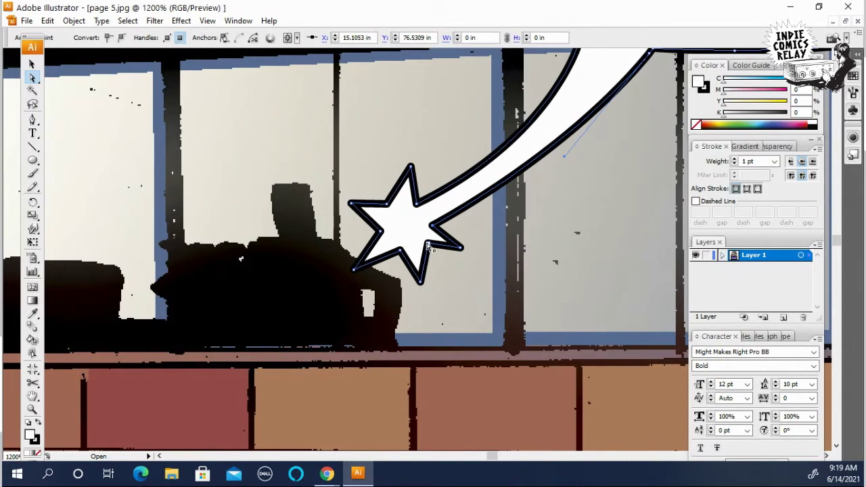
{"action": "left_click_drag", "start_coordinate": [397, 252], "coordinate": [402, 256]}
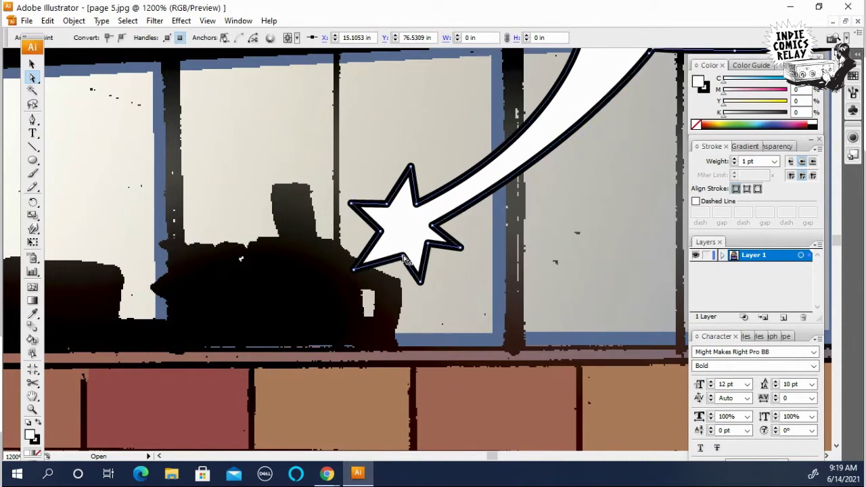
Adjust the starburst's lower-right inner corner and its right, left and top spike tips for a more even star, and deselect it
{"action": "left_click", "coordinate": [431, 252]}
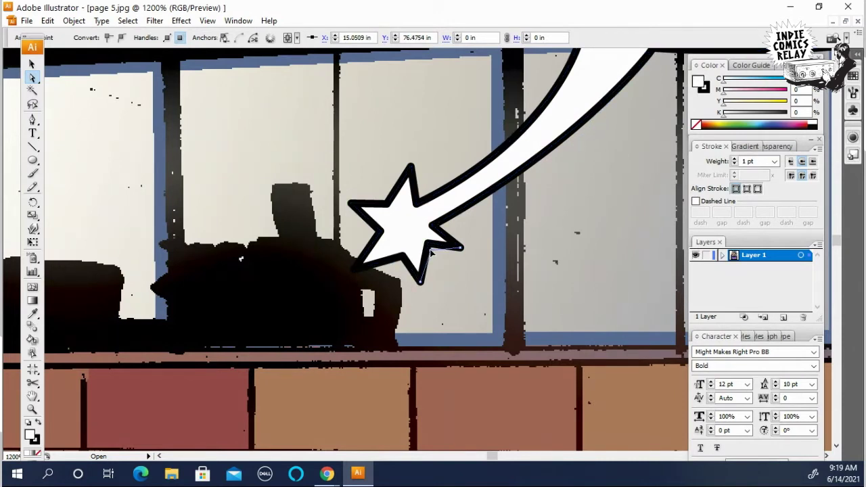
{"action": "left_click", "coordinate": [429, 252]}
{"action": "left_click_drag", "start_coordinate": [462, 250], "coordinate": [466, 243]}
{"action": "left_click", "coordinate": [399, 260]}
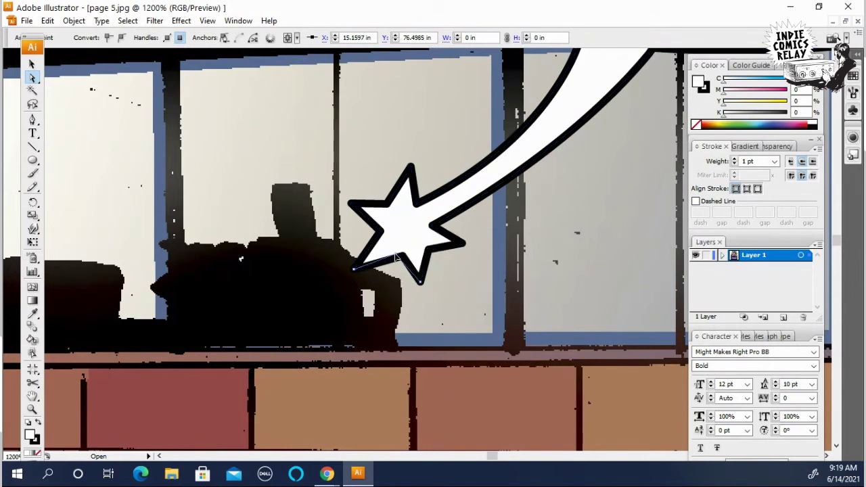
{"action": "left_click", "coordinate": [350, 205]}
{"action": "mouse_move", "coordinate": [346, 209]}
{"action": "left_mouse_down"}
{"action": "mouse_move", "coordinate": [367, 209]}
{"action": "mouse_move", "coordinate": [413, 171]}
{"action": "mouse_move", "coordinate": [402, 163]}
{"action": "left_mouse_up"}
{"action": "left_click", "coordinate": [506, 333]}
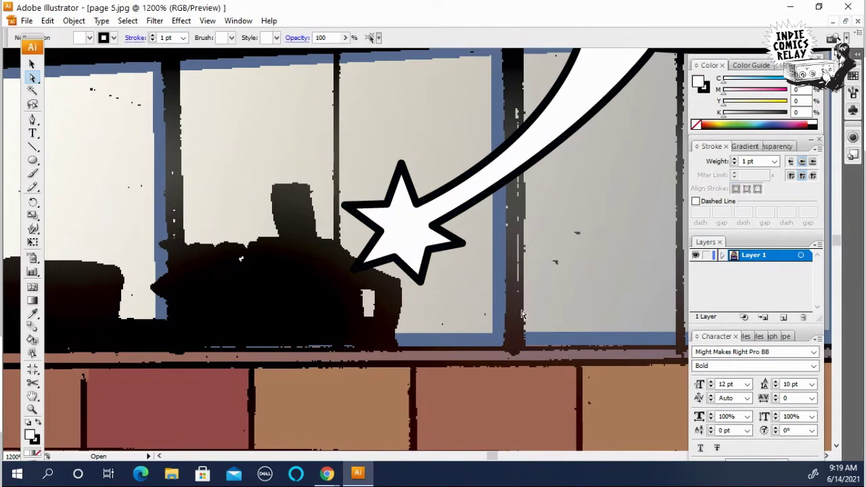
{"action": "left_click", "coordinate": [503, 274], "text": "ctrl+alt"}
{"action": "left_click", "coordinate": [503, 273], "text": "ctrl+alt"}
{"action": "left_click", "coordinate": [433, 218], "text": "ctrl+alt"}
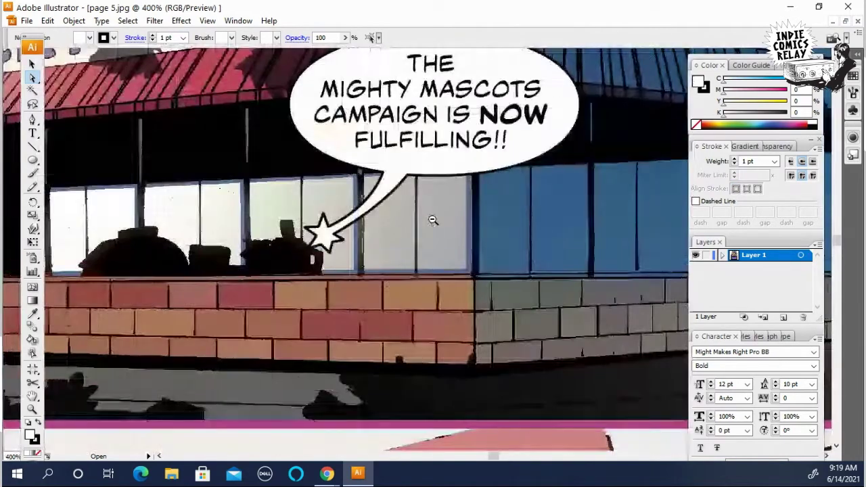
Select the lettering together with the balloon, nudge both up about 0.08 in so the starburst sits just above the silhouette, and deselect them
{"action": "left_click", "coordinate": [414, 224], "text": "ctrl+alt"}
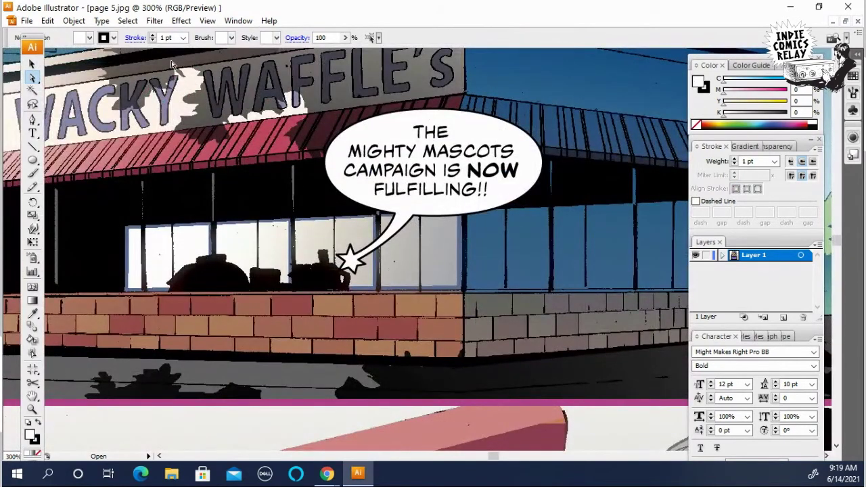
{"action": "left_click", "coordinate": [32, 63]}
{"action": "left_click", "coordinate": [467, 154]}
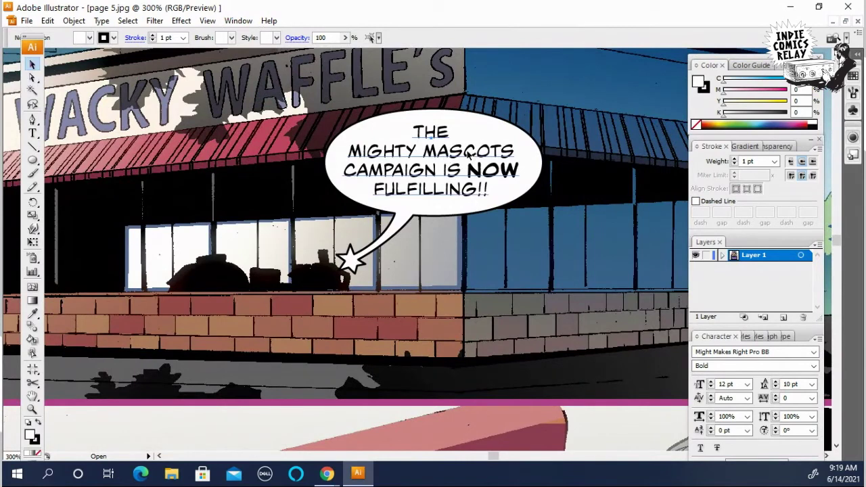
{"action": "left_click", "coordinate": [493, 128], "text": "shift"}
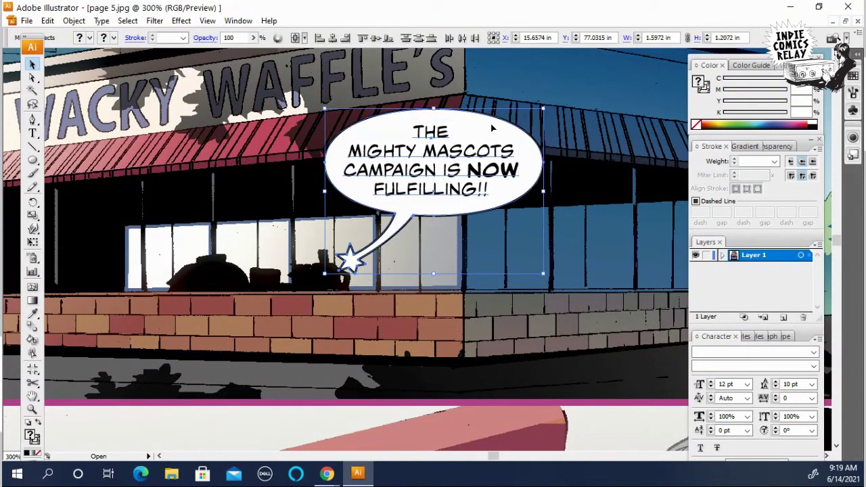
{"action": "key", "text": "Right"}
{"action": "key", "text": "Right"}
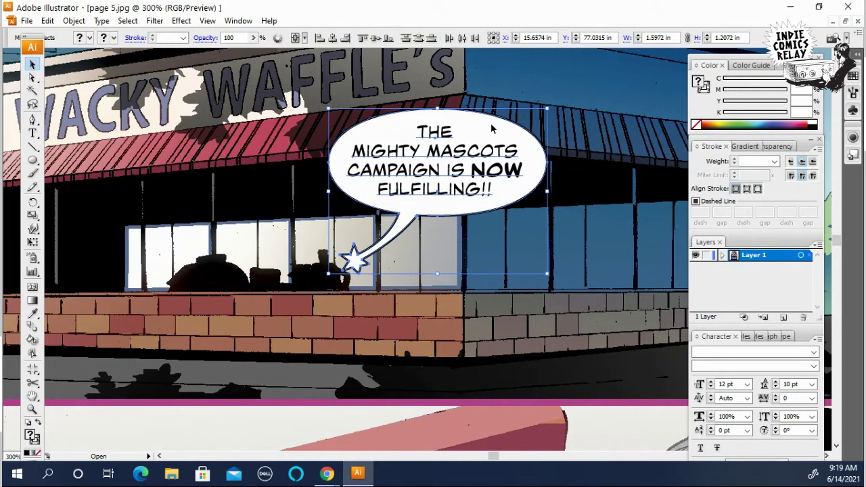
{"action": "key", "text": "Up"}
{"action": "key", "text": "Up"}
{"action": "key", "text": "Up"}
{"action": "key", "text": "Left"}
{"action": "key", "text": "Left"}
{"action": "key", "text": "Up"}
{"action": "key", "text": "Left"}
{"action": "key", "text": "Left"}
{"action": "key", "text": "Up"}
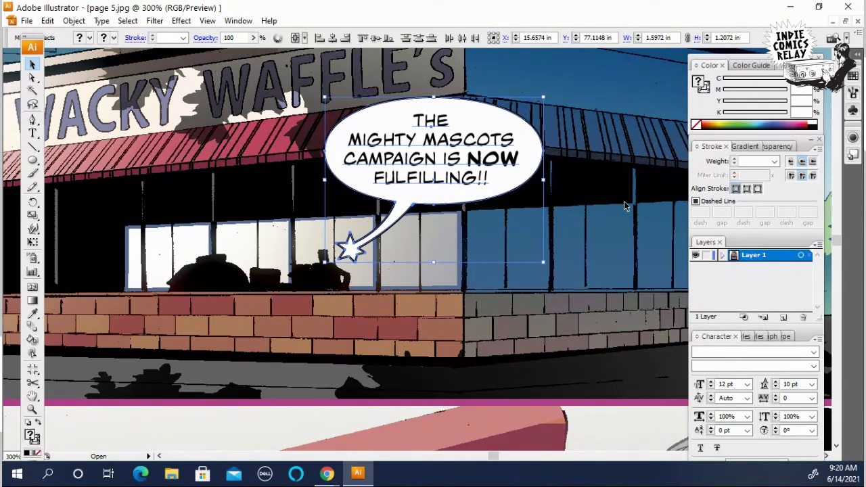
{"action": "left_click", "coordinate": [553, 251]}
Examine the balloon, tail and starburst both close up and within the whole panel to judge their placement over the restaurant window
{"action": "scroll", "coordinate": [429, 251], "scroll_direction": "down", "scroll_amount": 2}
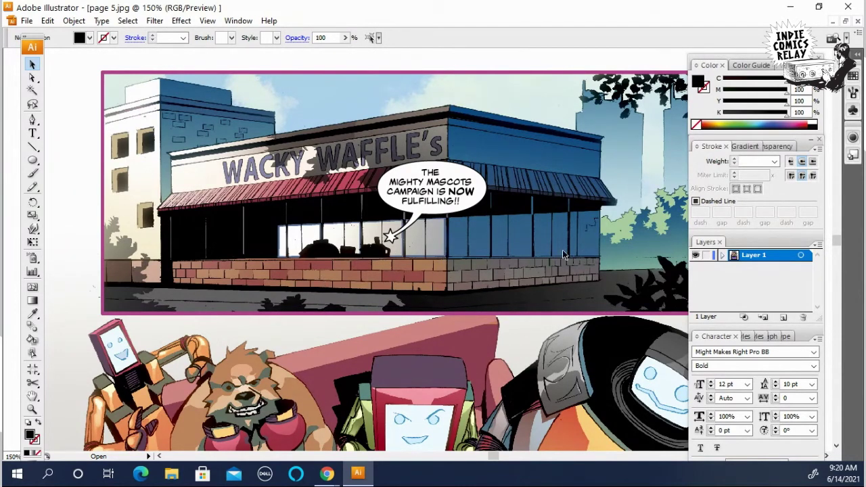
{"action": "left_click", "coordinate": [387, 236]}
{"action": "left_click_drag", "start_coordinate": [383, 291], "coordinate": [384, 250]}
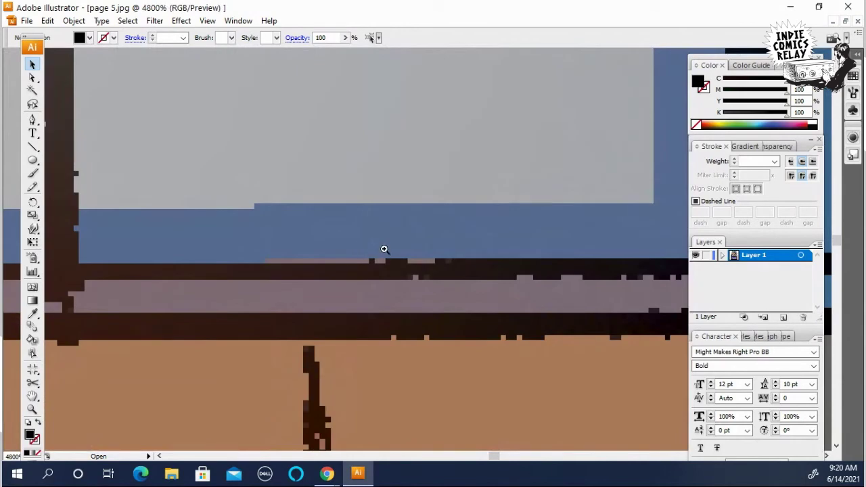
{"action": "key", "text": "ctrl+minus"}
{"action": "key", "text": "ctrl+minus"}
{"action": "key", "text": "ctrl+minus"}
{"action": "key", "text": "ctrl+minus"}
{"action": "key", "text": "ctrl+minus"}
{"action": "key", "text": "ctrl+minus"}
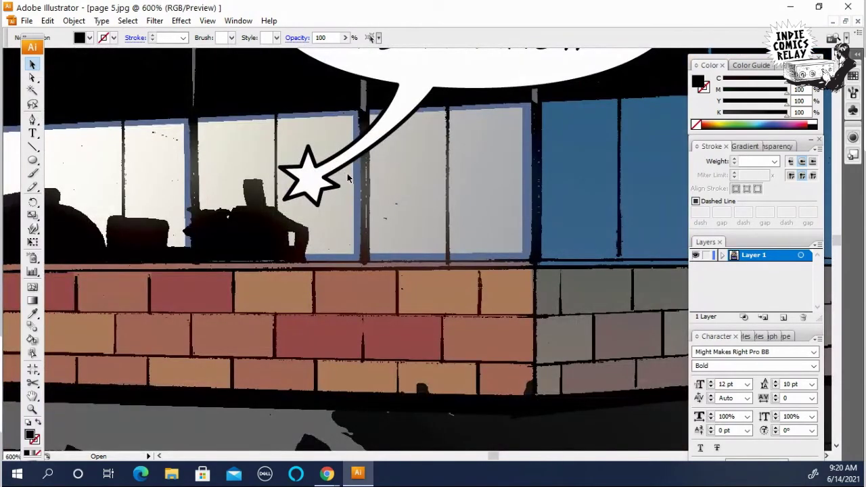
{"action": "key", "text": "ctrl+plus"}
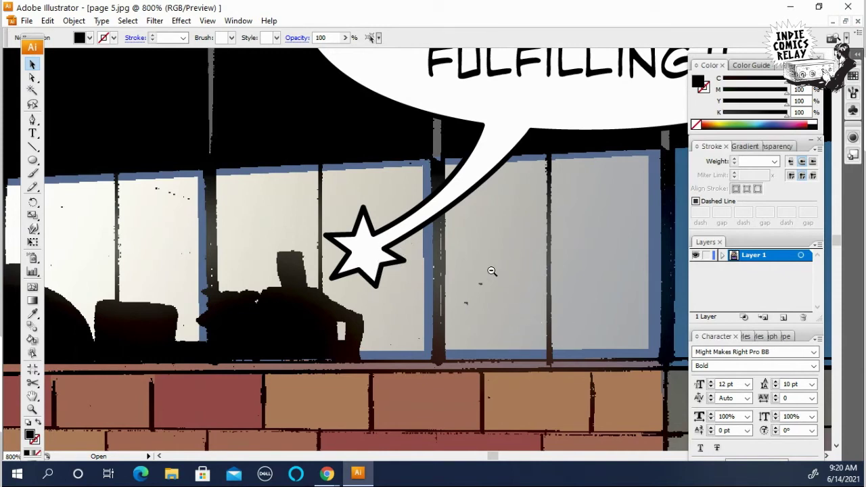
{"action": "left_click", "coordinate": [429, 228], "text": "ctrl+alt"}
{"action": "left_click", "coordinate": [427, 224], "text": "ctrl+alt"}
{"action": "left_click", "coordinate": [430, 230], "text": "ctrl+alt"}
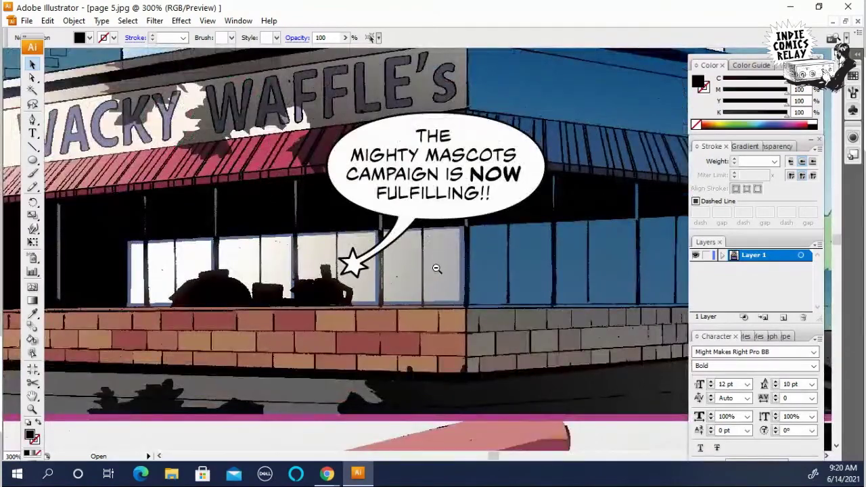
{"action": "left_click", "coordinate": [434, 253], "text": "ctrl+alt"}
{"action": "left_click", "coordinate": [424, 248], "text": "ctrl+alt"}
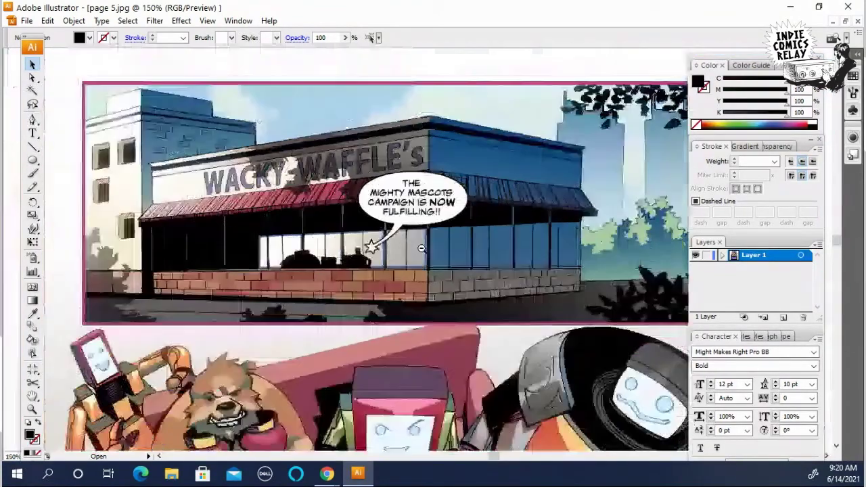
{"action": "left_click", "coordinate": [420, 250], "text": "ctrl+alt"}
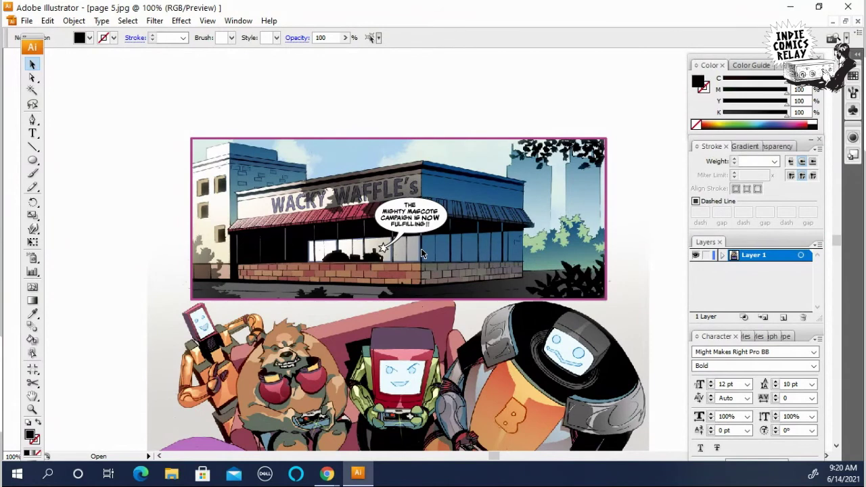
{"action": "left_click", "coordinate": [450, 263], "text": "ctrl"}
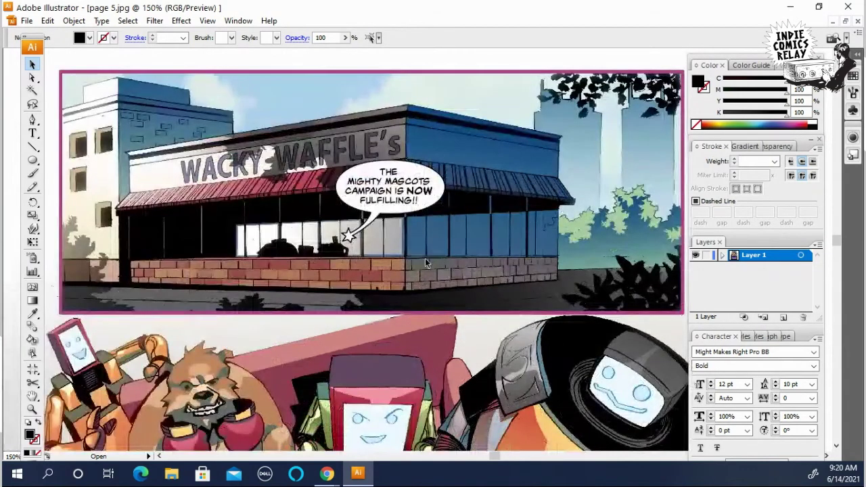